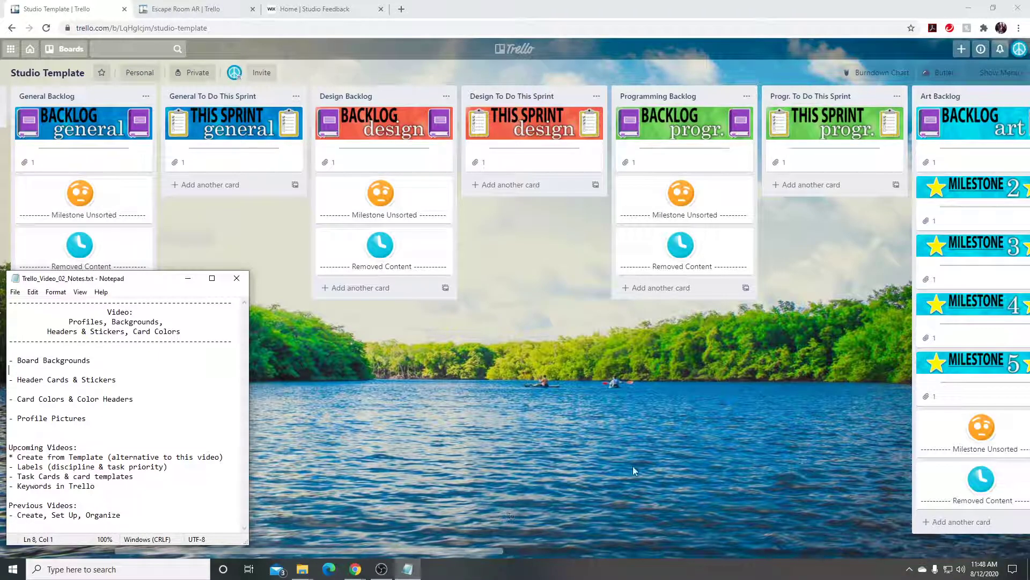
click(516, 490)
mouse_move(460, 550)
mouse_down()
mouse_move(415, 552)
mouse_move(1010, 507)
mouse_move(746, 539)
mouse_move(441, 543)
mouse_move(458, 543)
mouse_up()
click(406, 575)
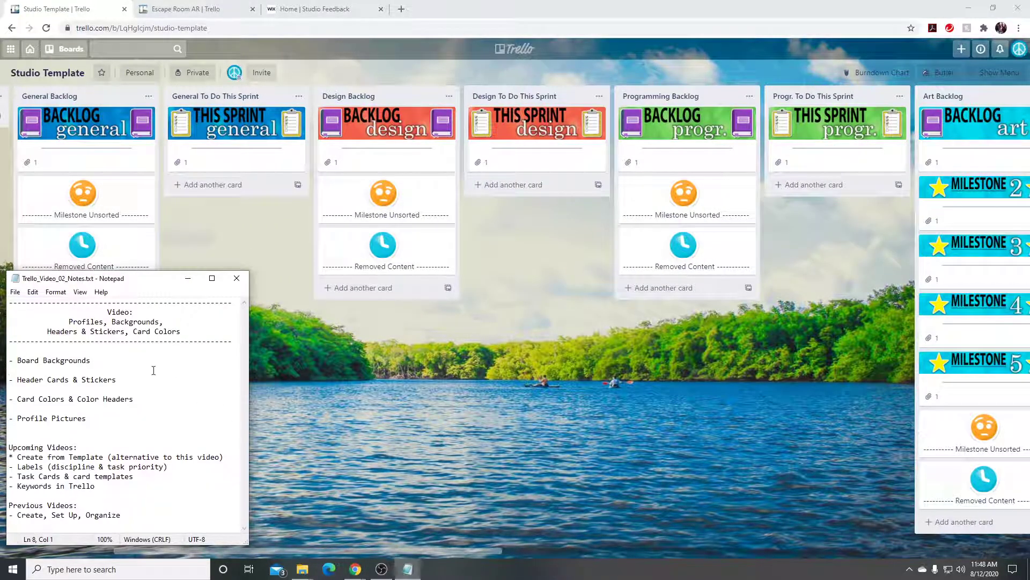
click(375, 371)
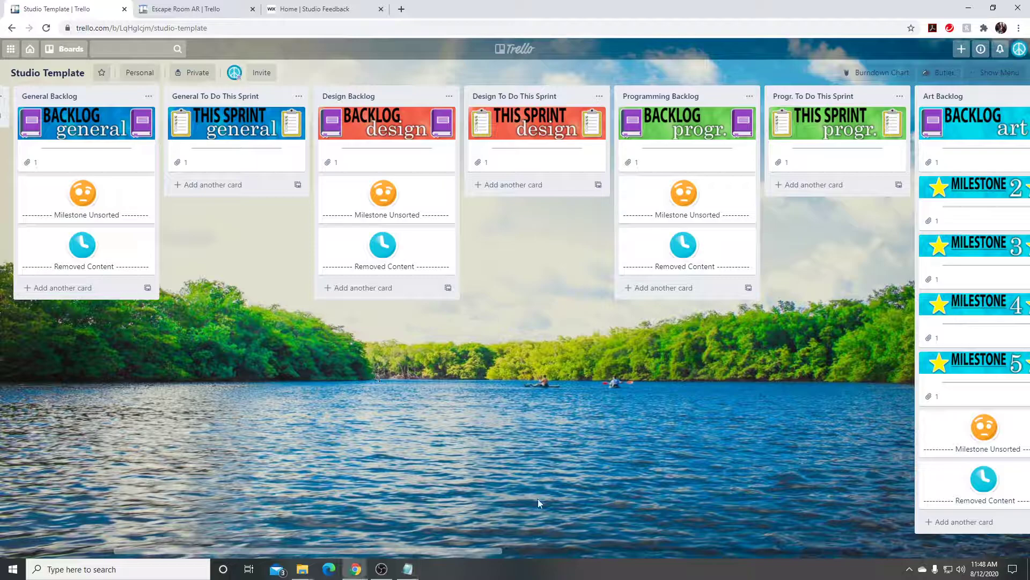
drag(478, 550, 439, 552)
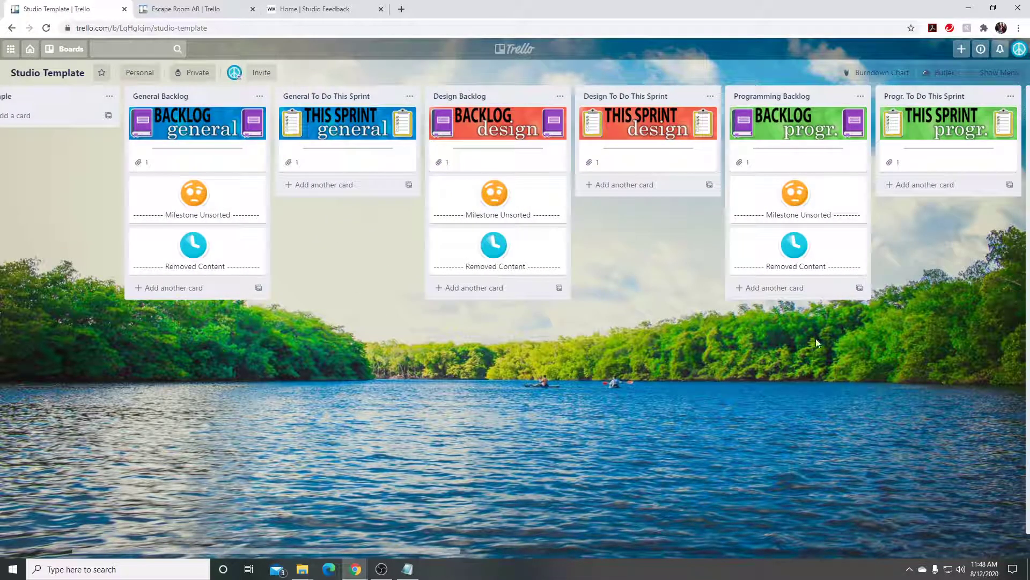
click(874, 74)
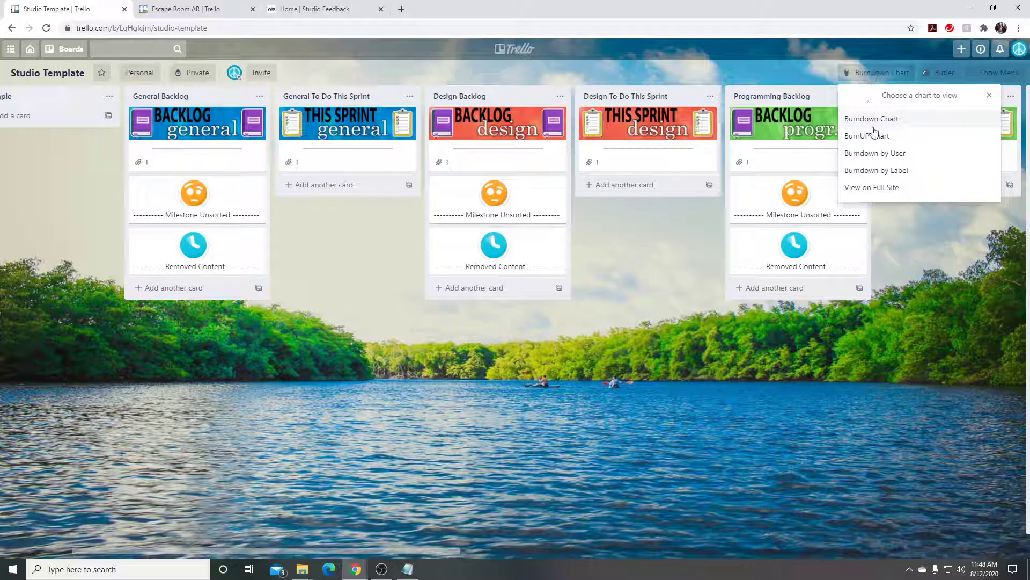
- Open the Unsplash photo choices for changing the Studio Template board's background
click(1000, 72)
click(864, 74)
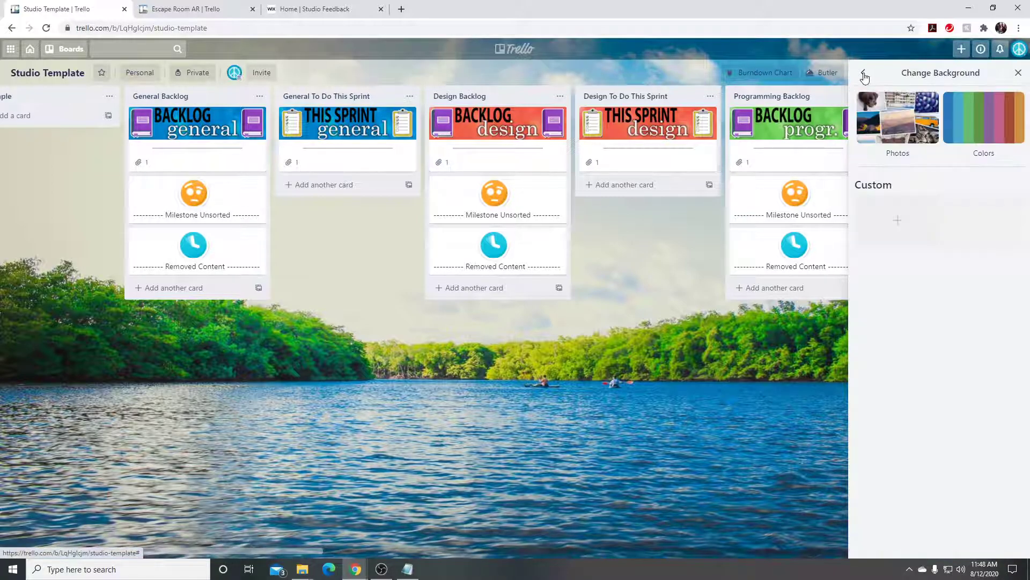
click(864, 74)
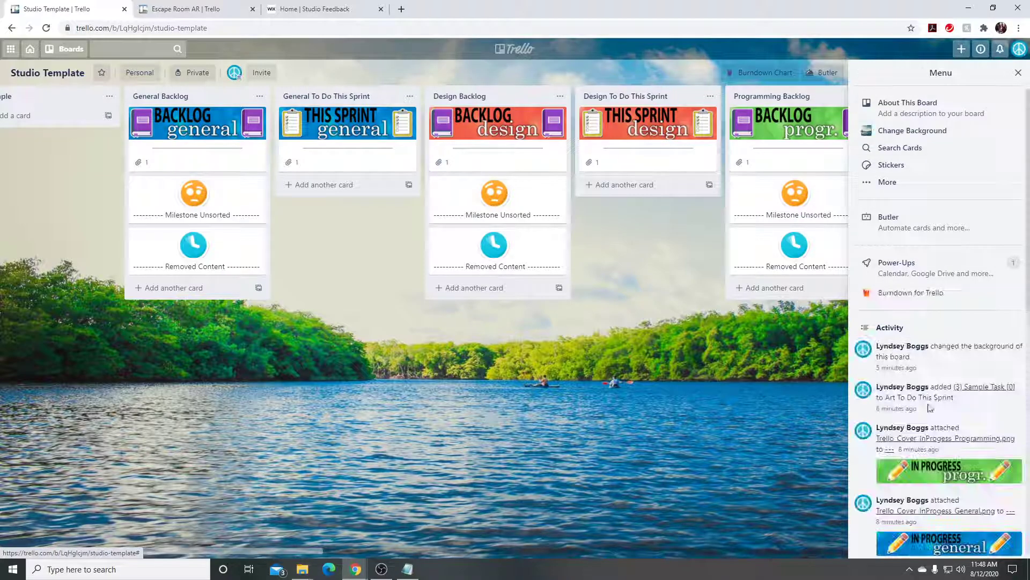
click(897, 131)
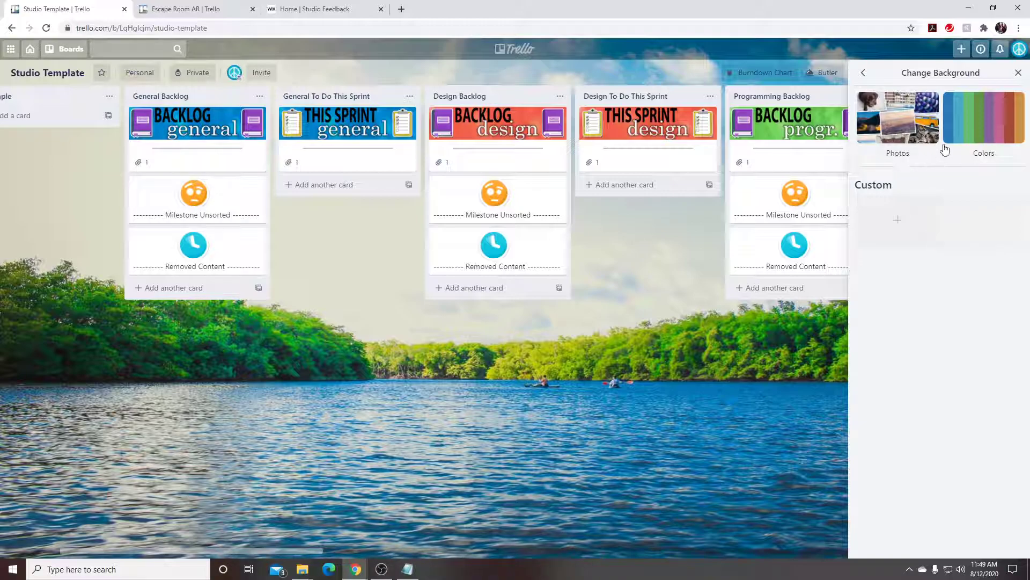
click(894, 155)
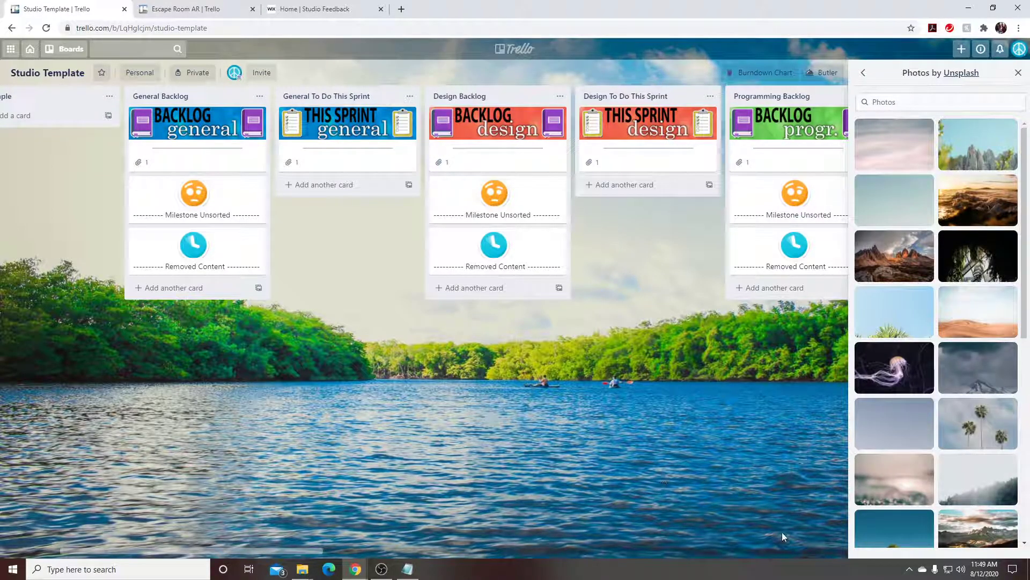
- Search the background photos for "water" and apply the dark blue rippling pool-water photo to the board
click(921, 107)
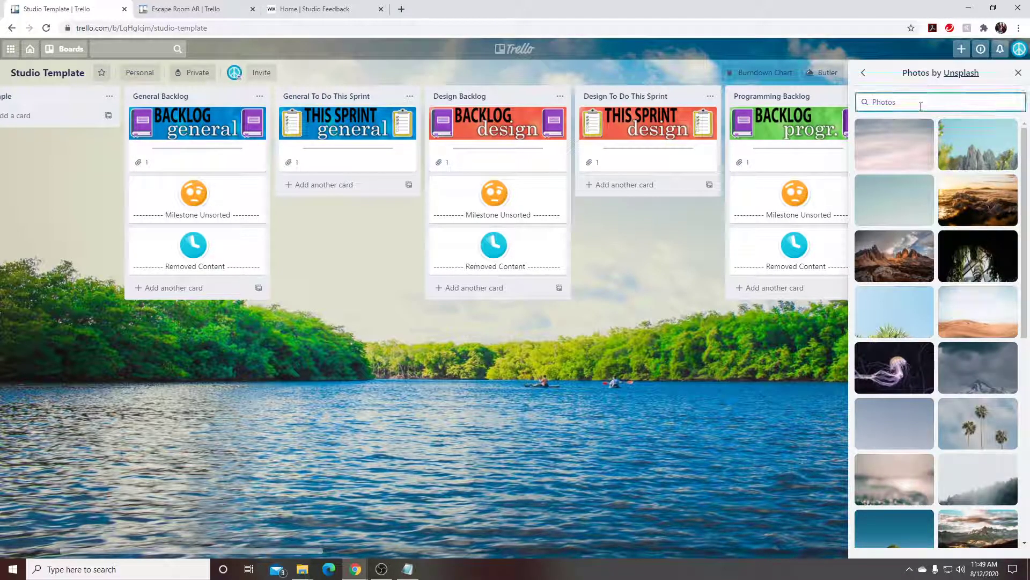
text(water)
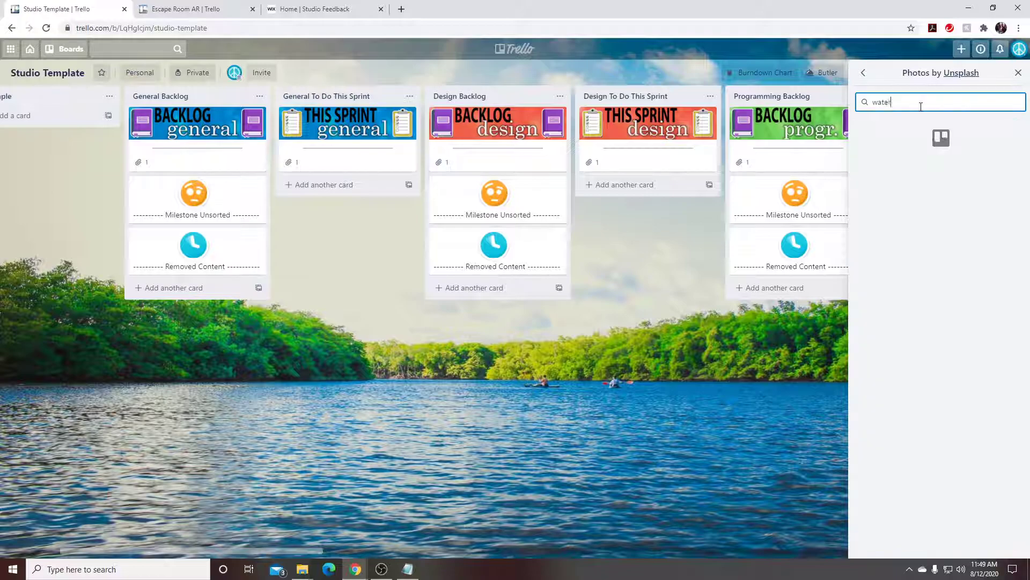
click(985, 134)
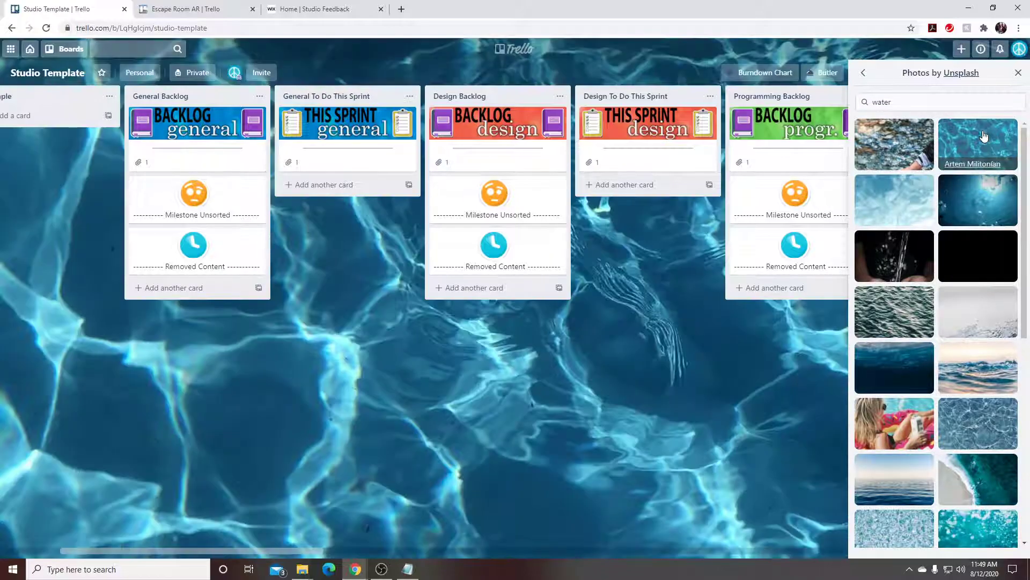
- Search the background photos for "balloons" and apply the photo of colourful balloons against a deep blue sky
click(945, 100)
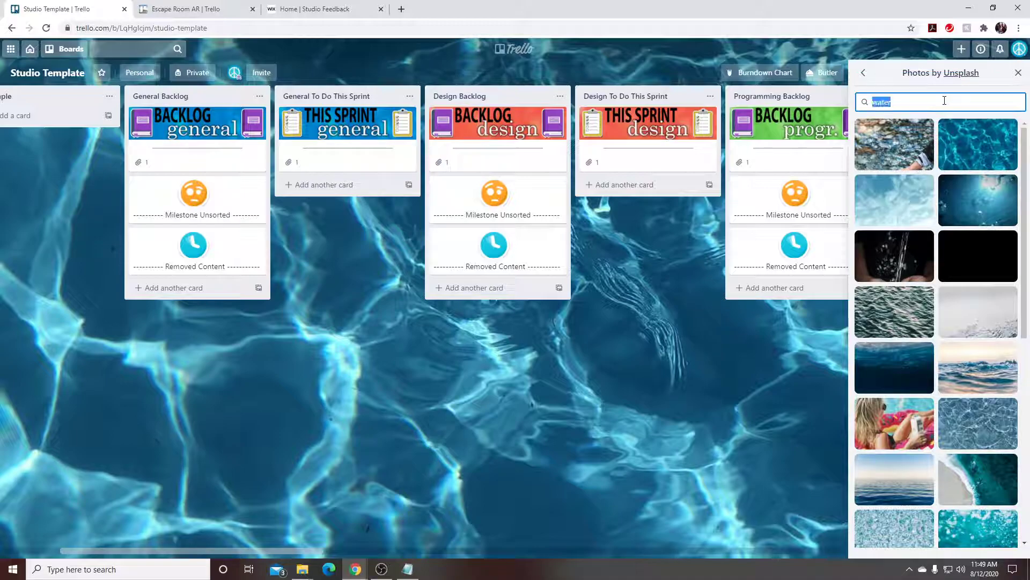
text(bal)
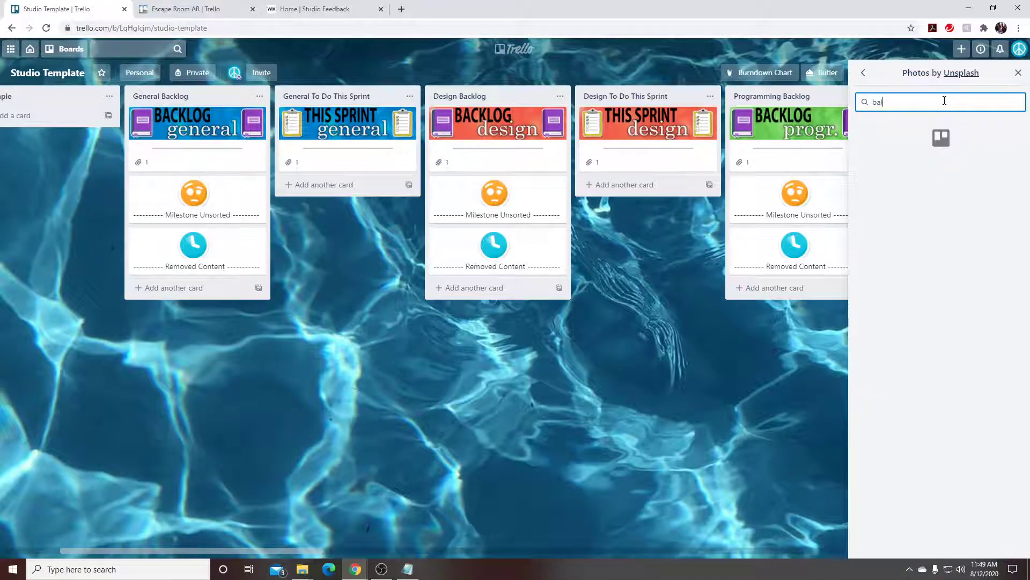
text(loons)
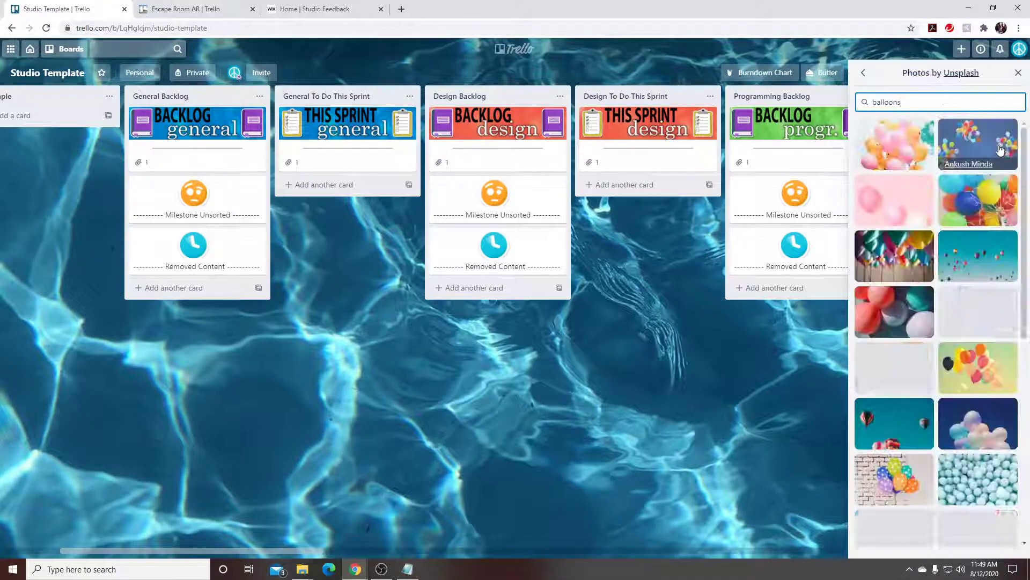
click(993, 150)
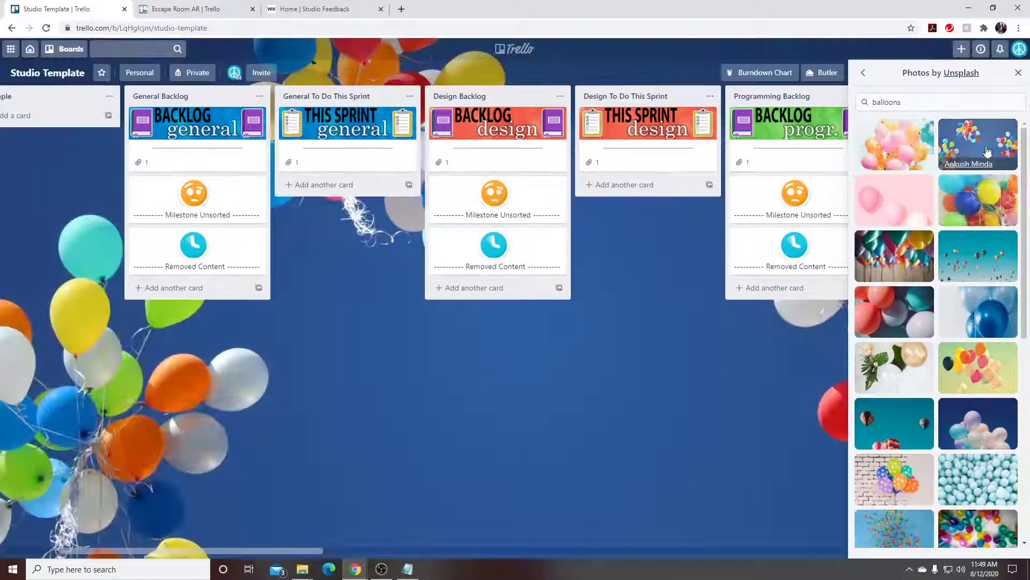
- Search the background photos for "summer", try the sunflower photo, set the pale clear-water photo as board background, and close the board menu
click(919, 100)
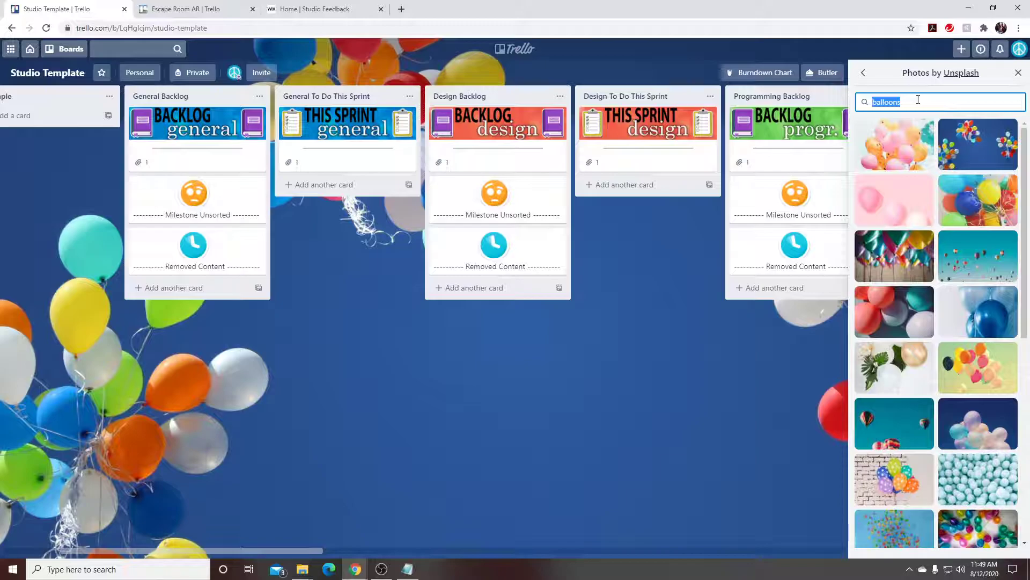
text(summer)
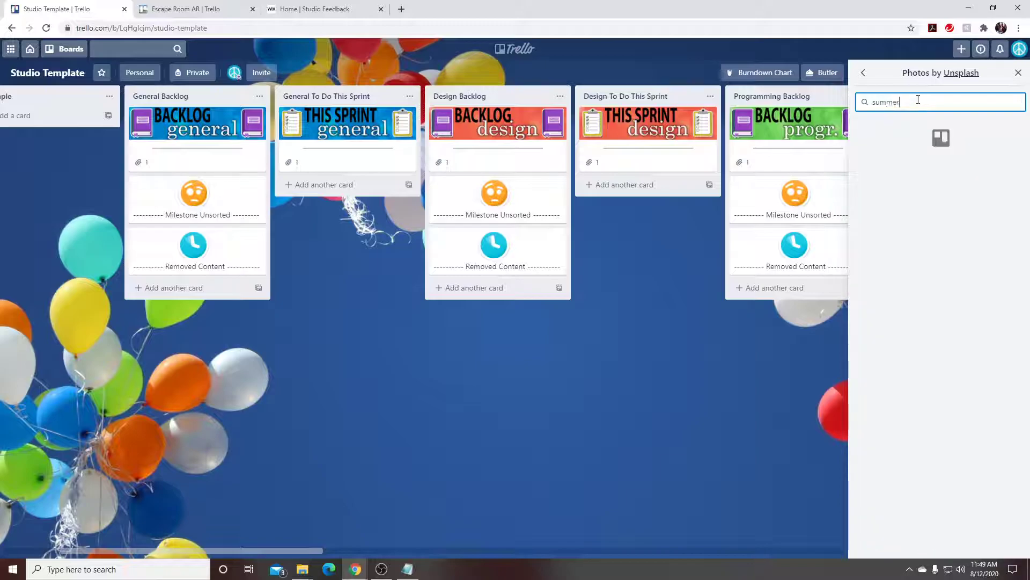
click(978, 256)
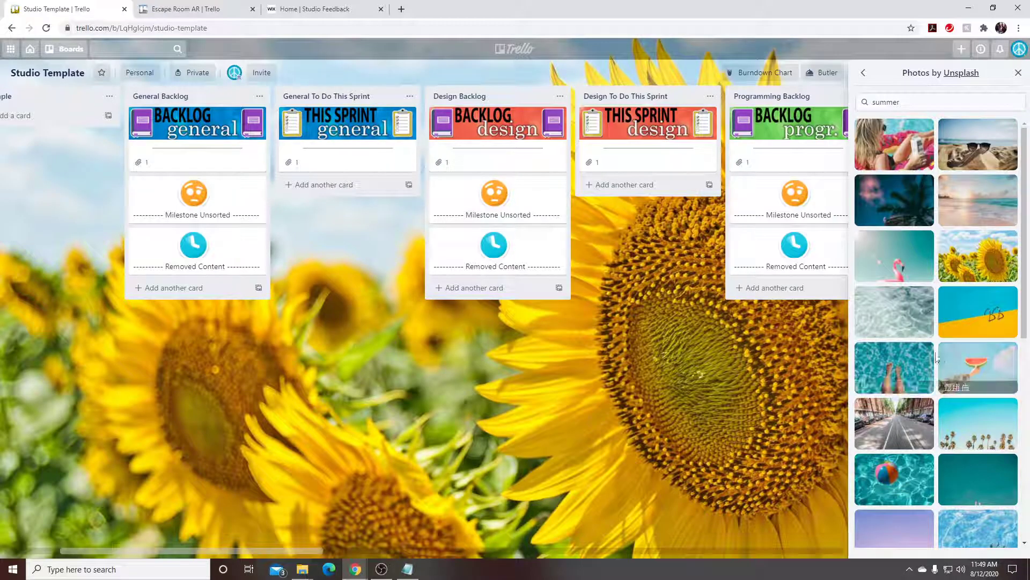
click(905, 309)
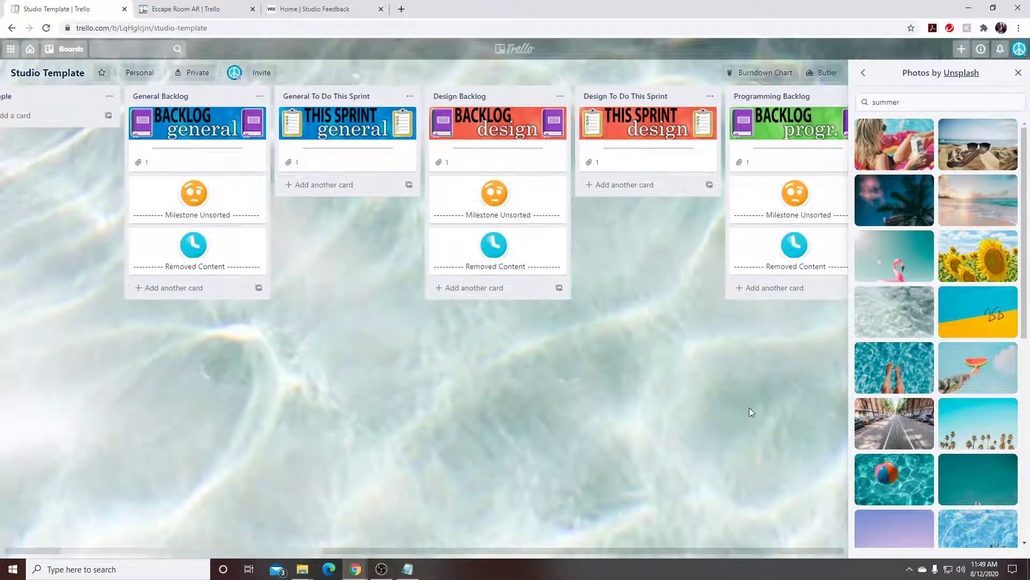
click(863, 72)
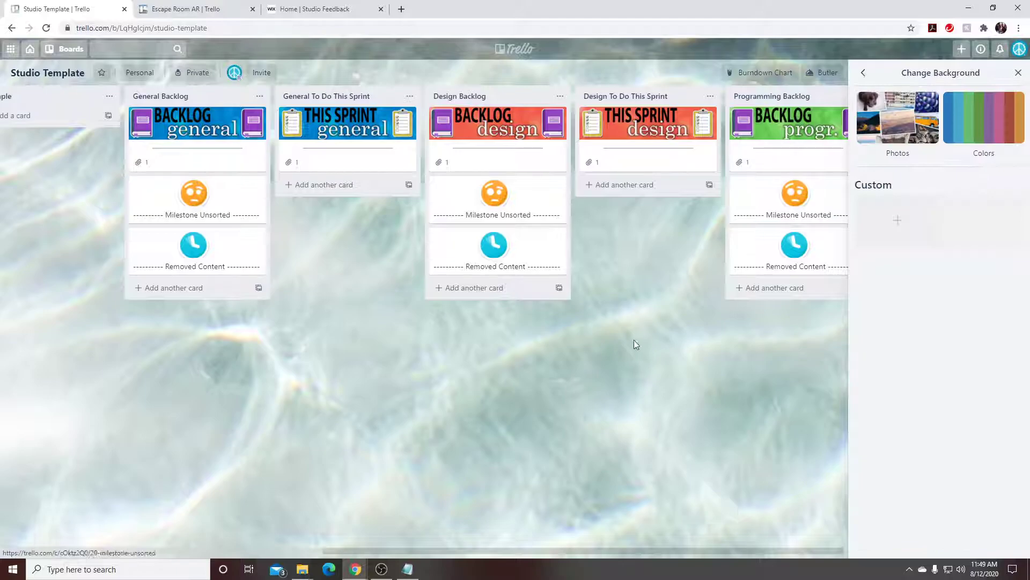
click(863, 73)
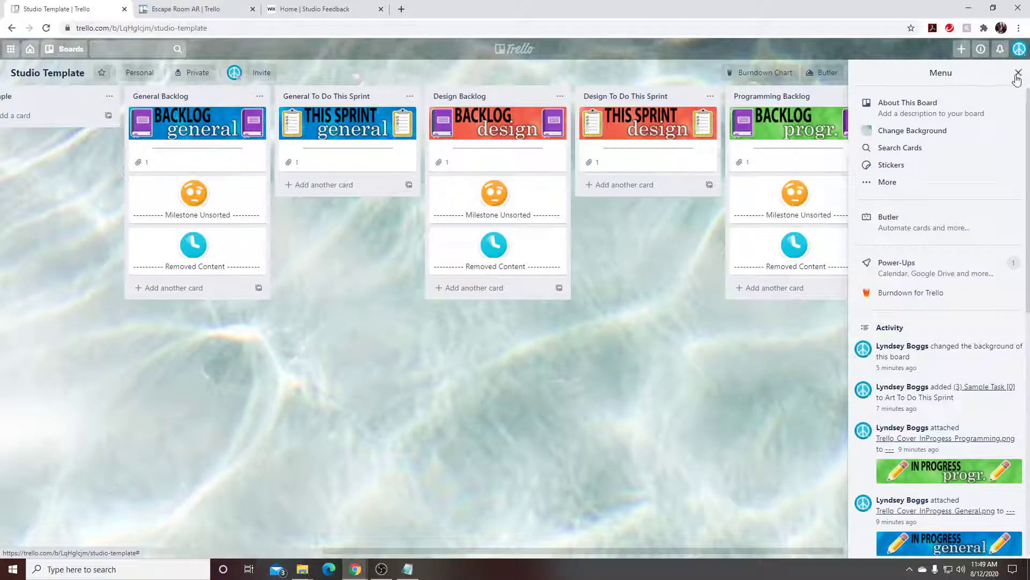
click(1018, 73)
drag(459, 549, 486, 554)
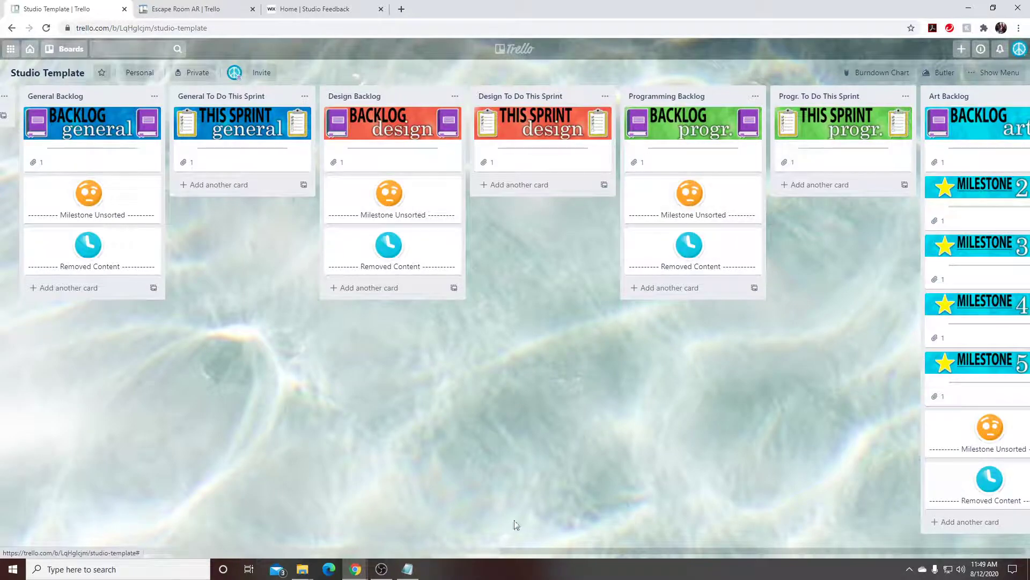
drag(489, 550, 490, 500)
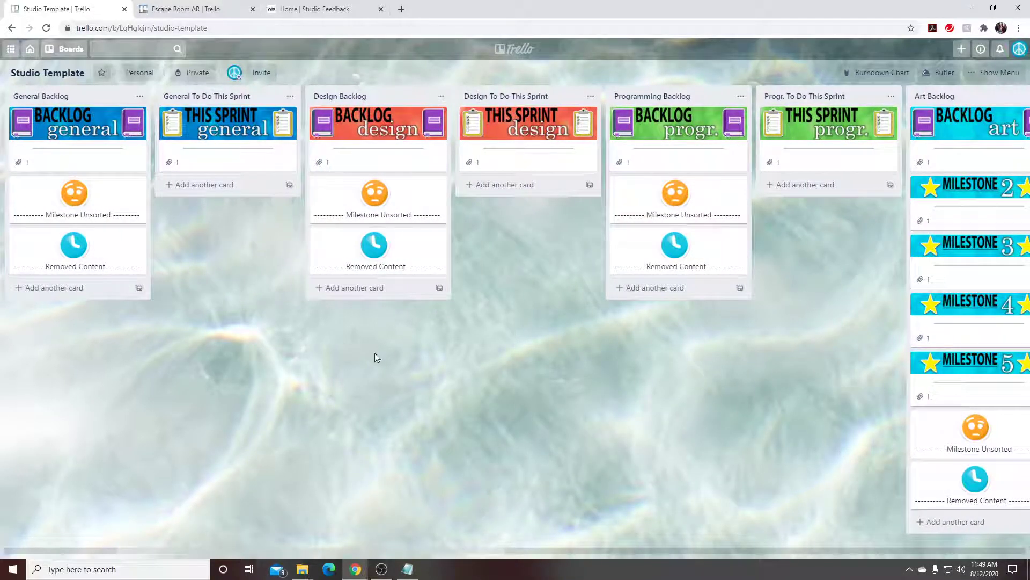
- Open the Resource Files page of the Studio Feedback site and look through its file list for the Trello card headers
click(303, 12)
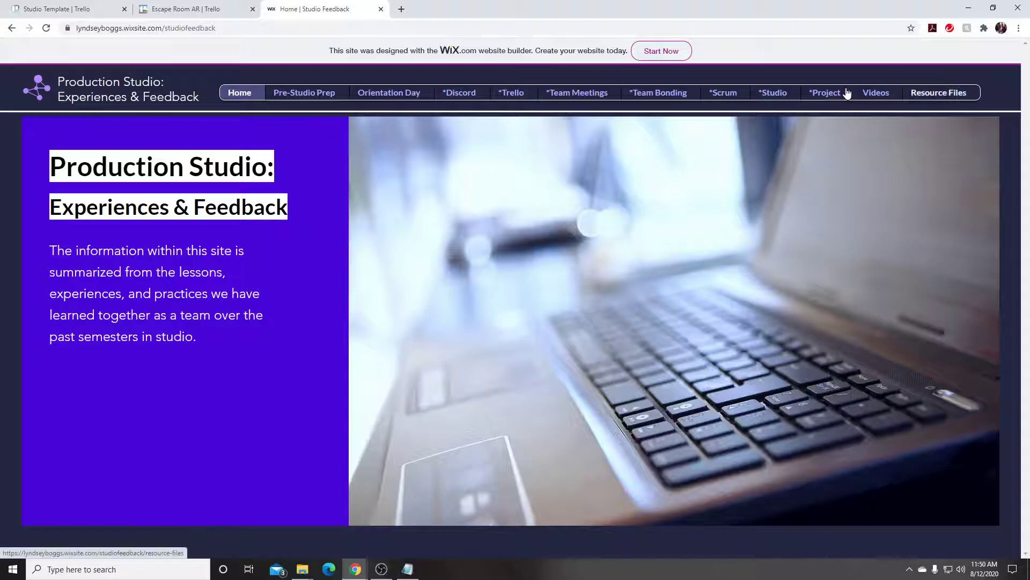
click(940, 94)
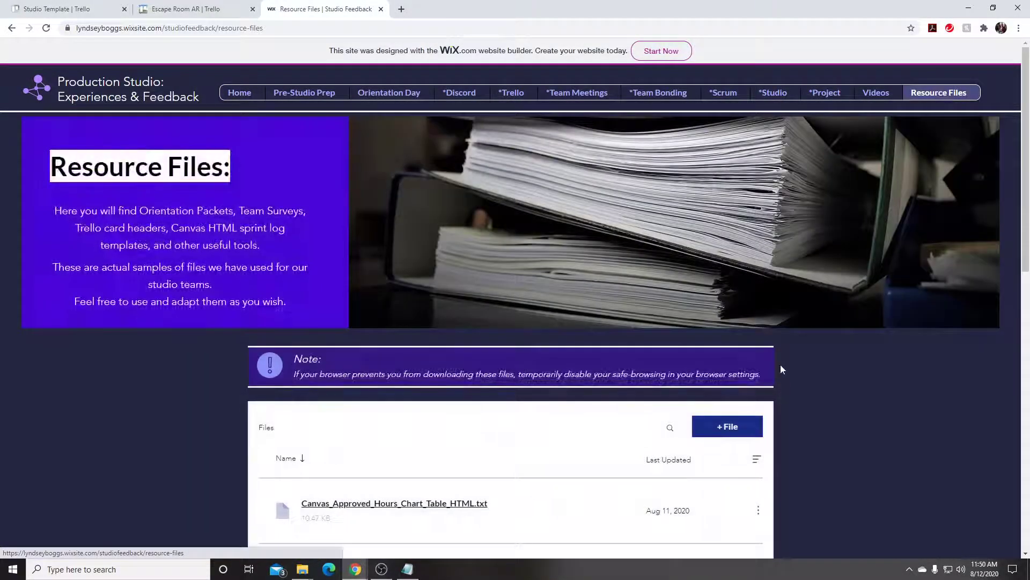
scroll(816, 370, down, 1)
scroll(838, 380, down, 10)
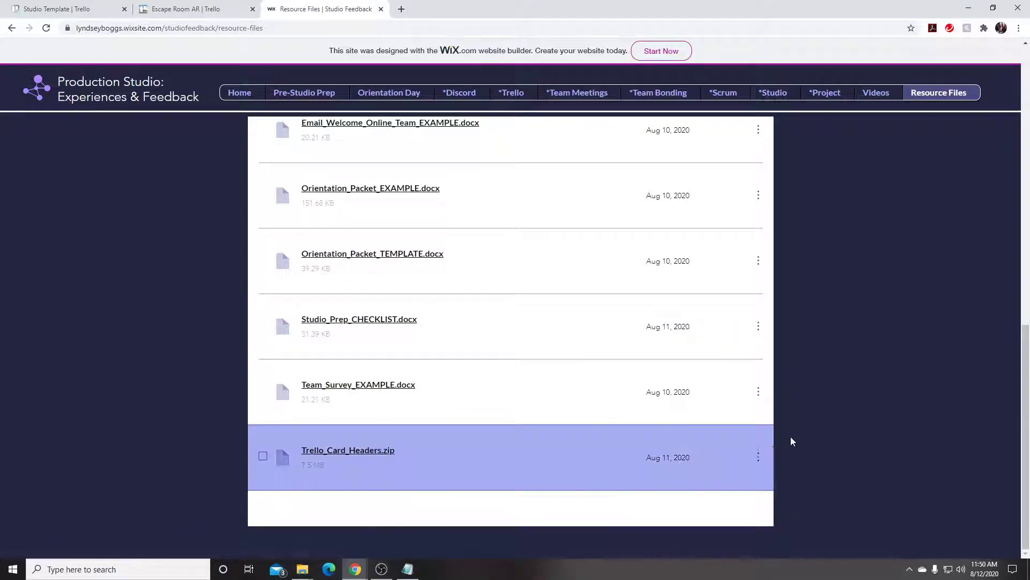
scroll(791, 478, up, 5)
scroll(668, 463, up, 7)
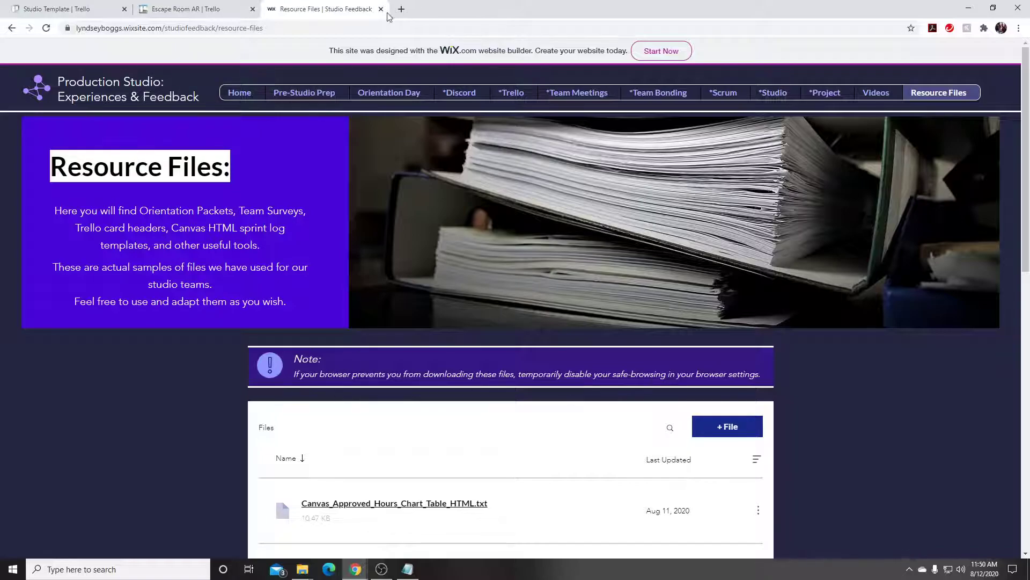
- Return to the Studio Template board and add a card titled "---" at the end of the General Backlog list
click(59, 11)
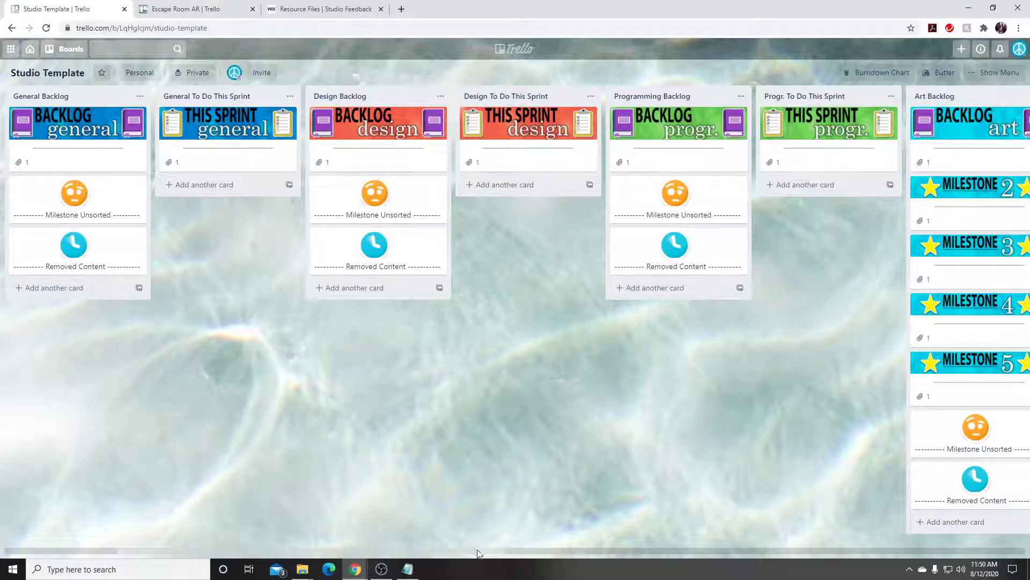
scroll(468, 542, right, 15)
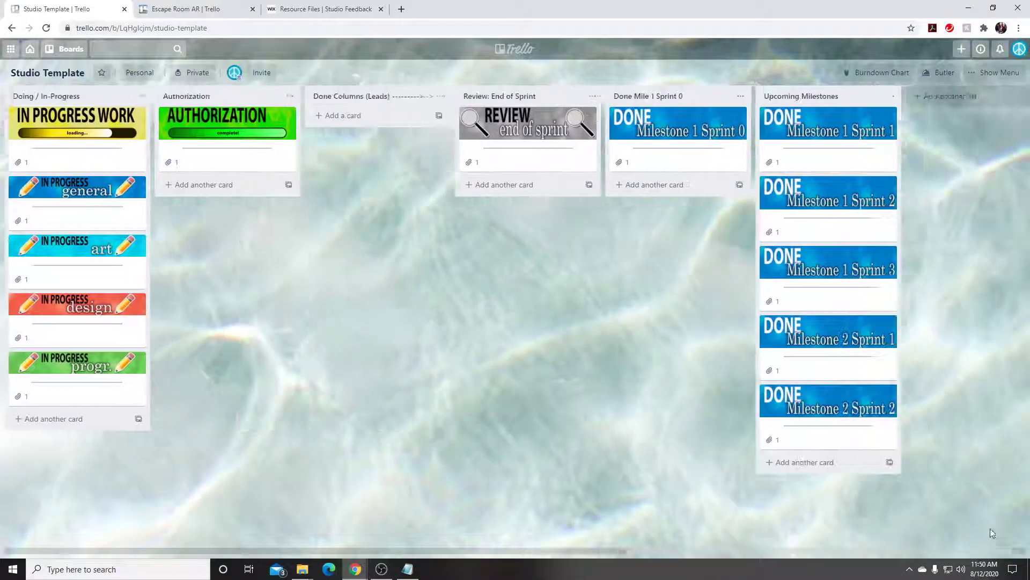
scroll(708, 523, left, 20)
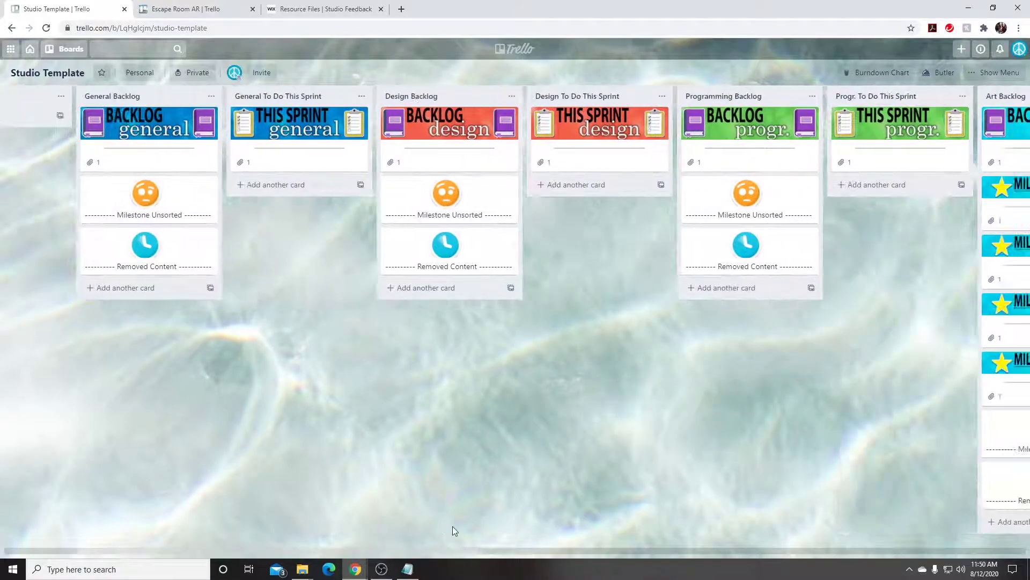
click(119, 288)
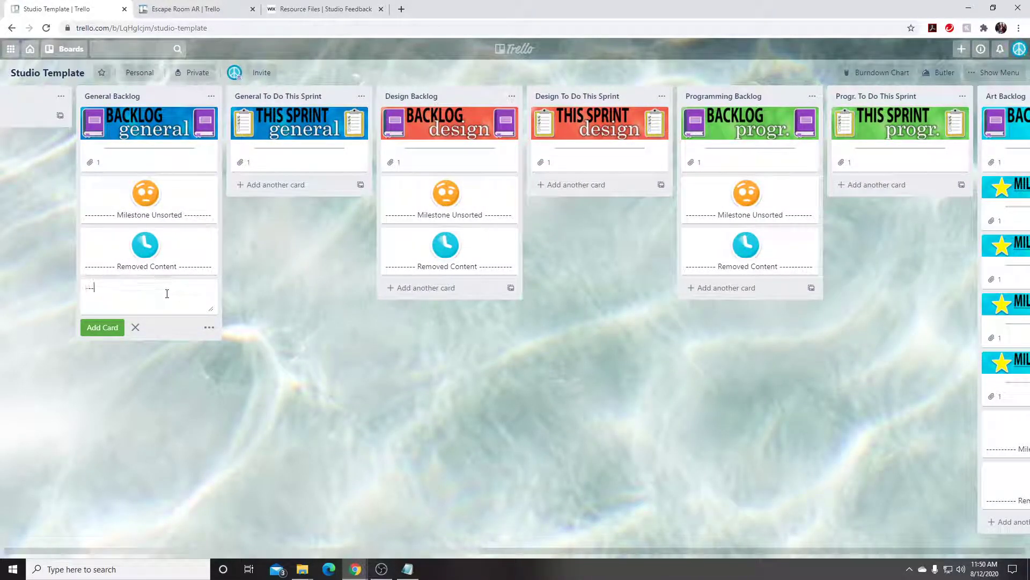
key(Return)
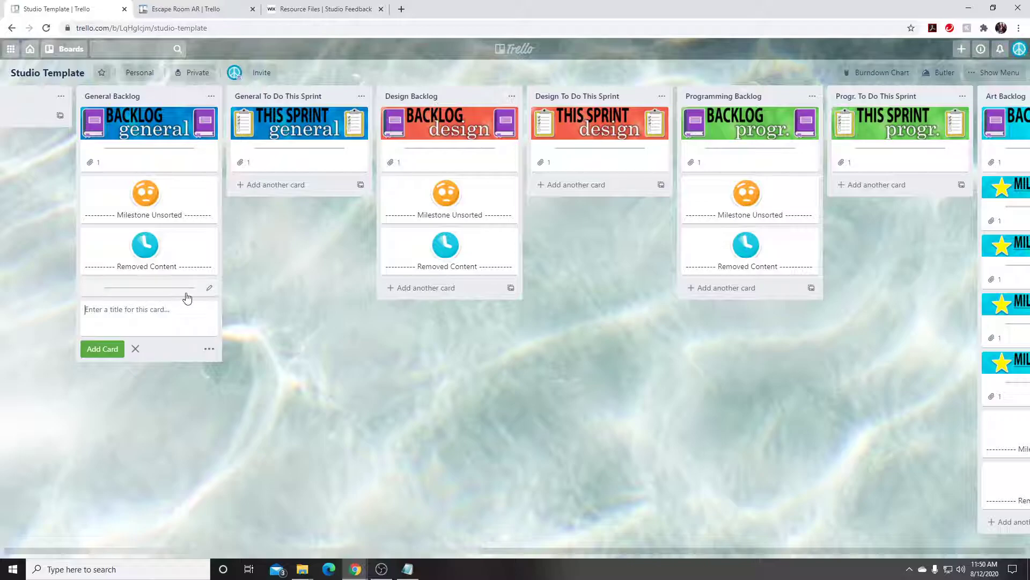
- Upload Trello_Cover_Backlog_General.png from the Backlog_Headers folder as the cover of the new "---" card in General Backlog, and close the card
click(189, 293)
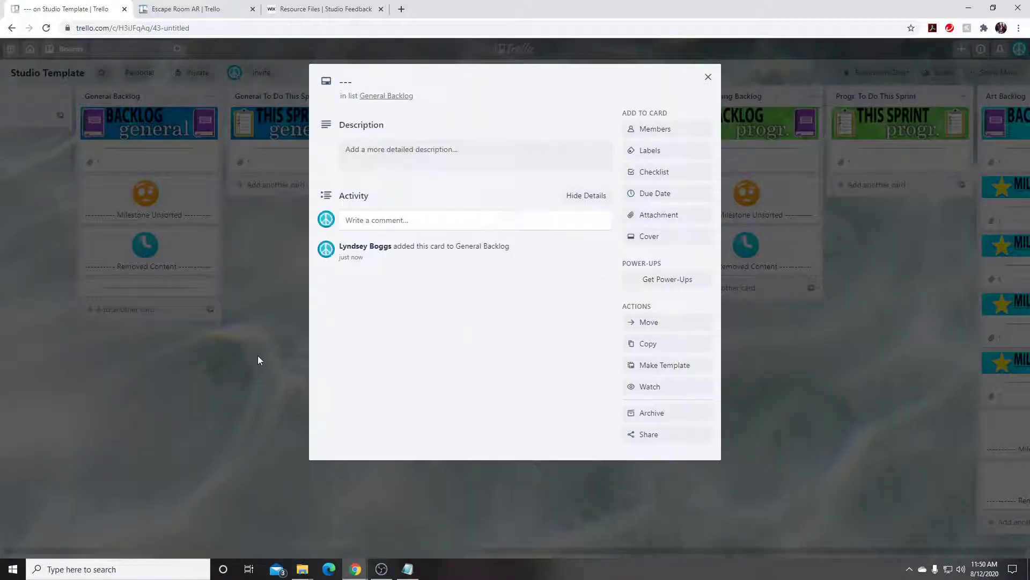
click(121, 290)
click(147, 287)
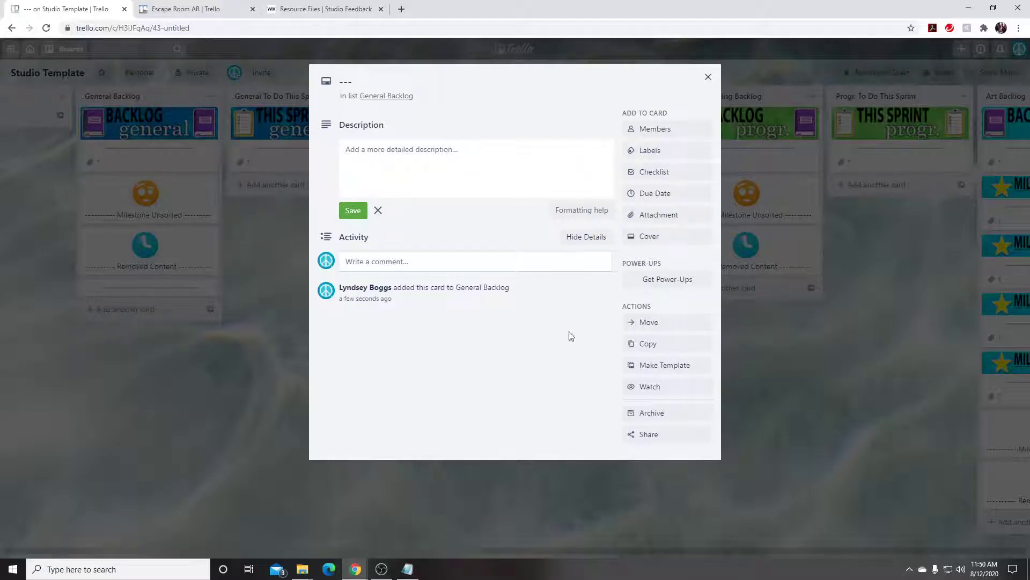
click(654, 243)
click(690, 419)
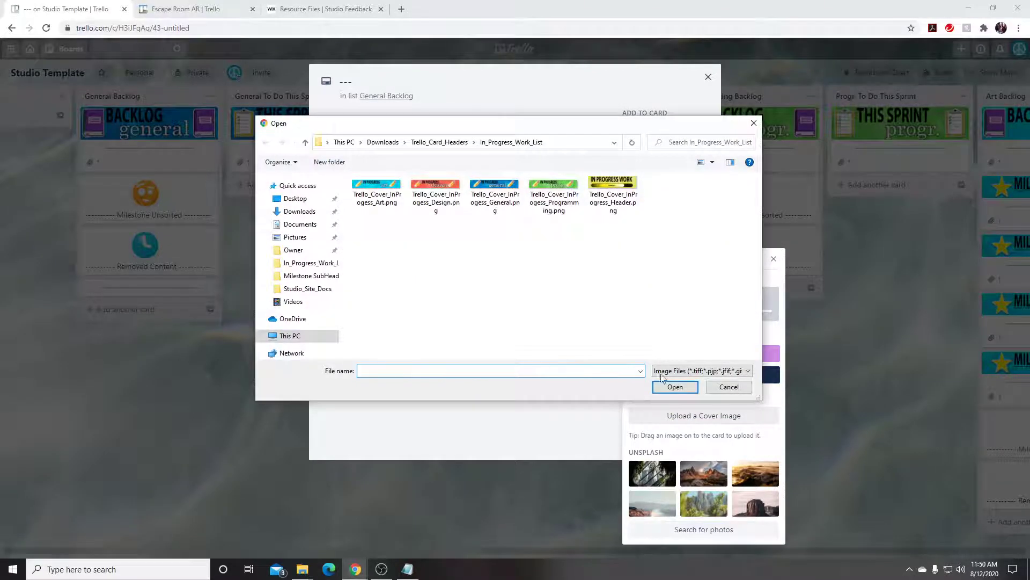
click(440, 142)
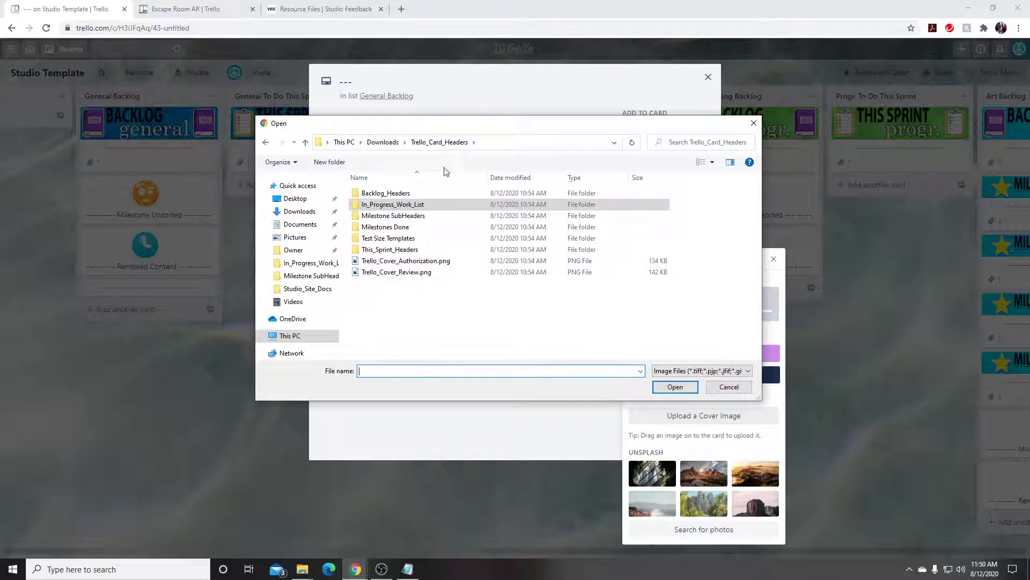
click(414, 195)
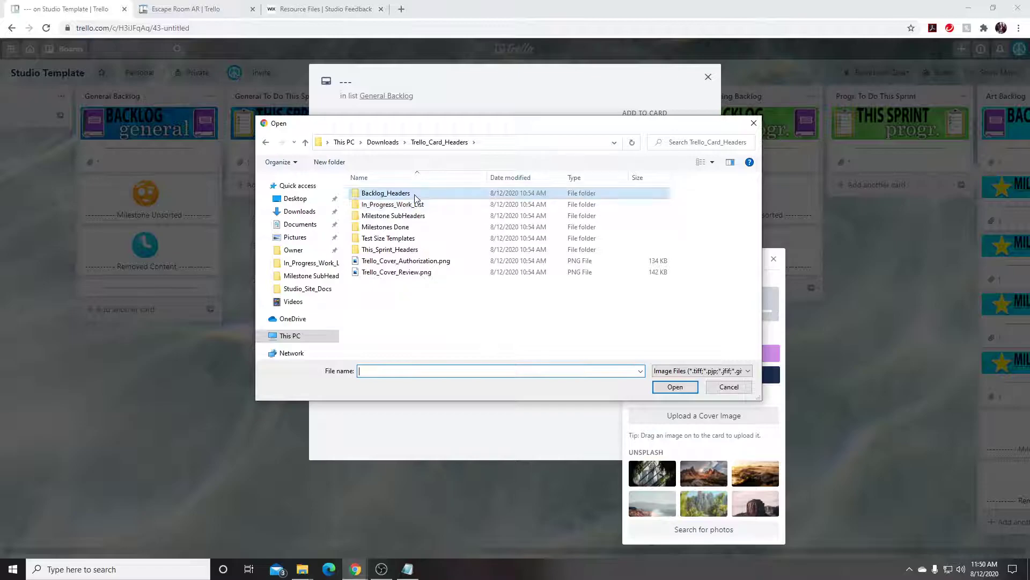
double_click(415, 194)
click(481, 237)
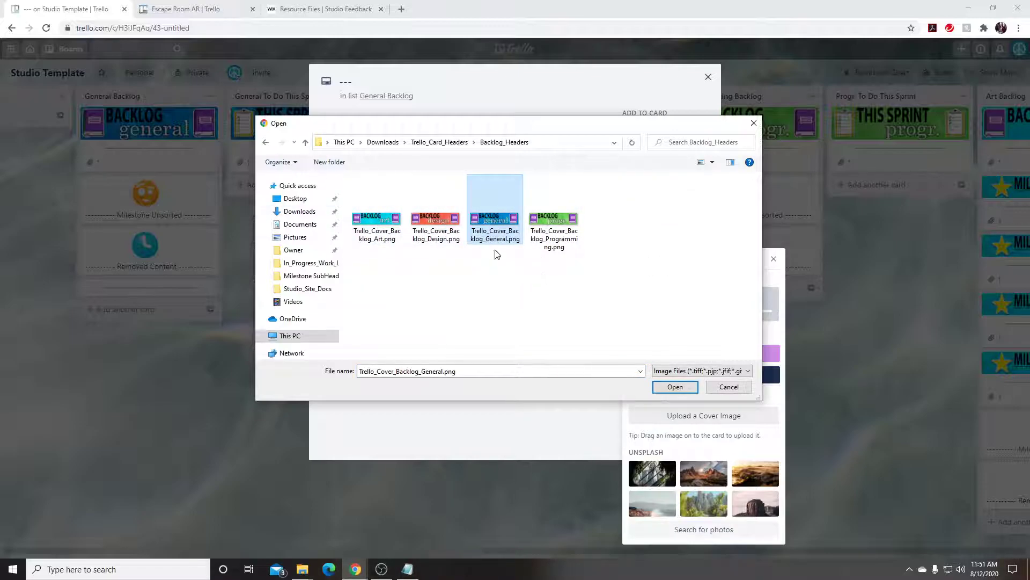
click(675, 387)
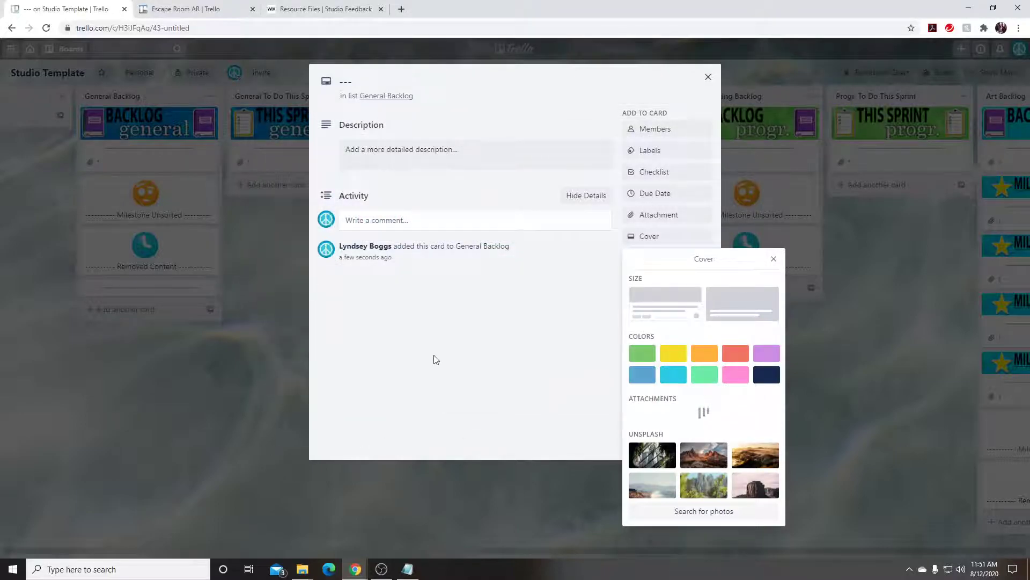
click(195, 424)
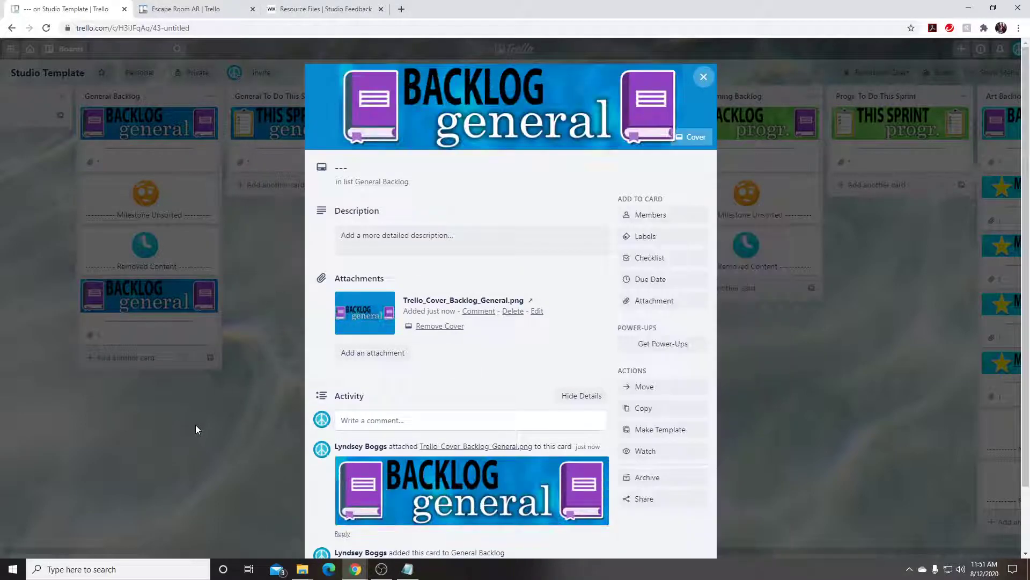
click(196, 424)
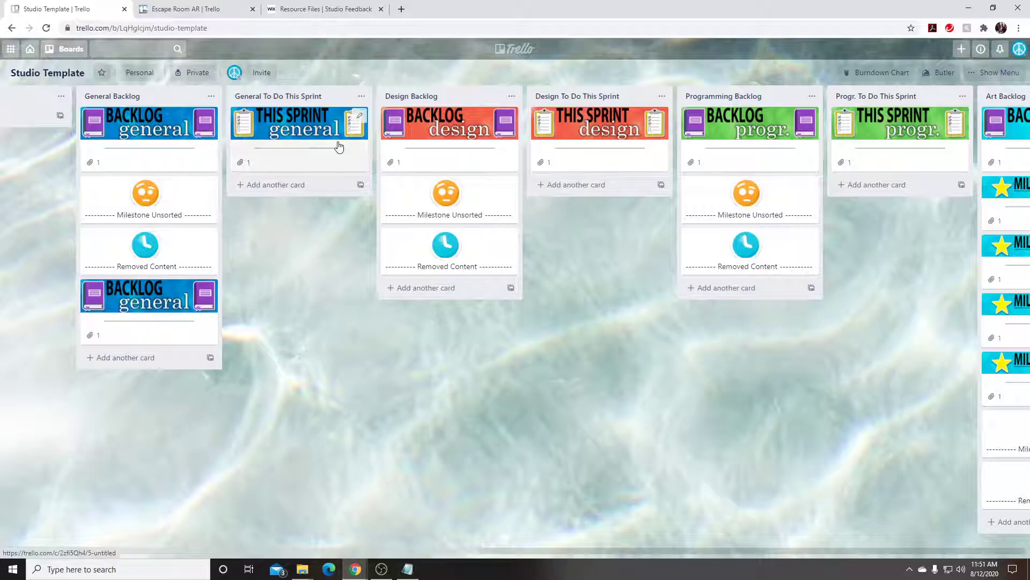
- Switch to File Explorer and look through the This_Sprint_Headers and In_Progress_Work_List folders inside Trello_Card_Headers
mouse_move(303, 569)
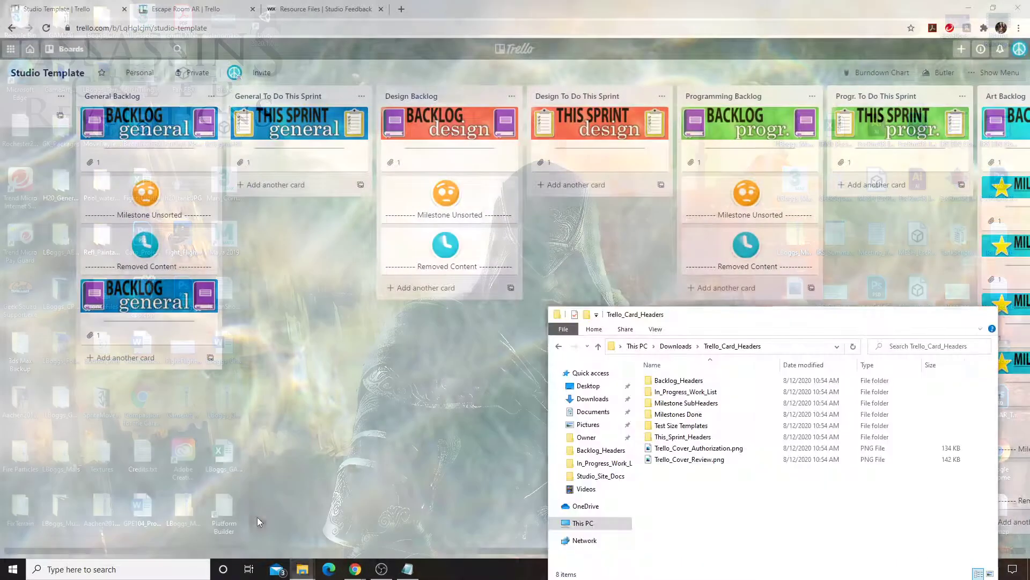
click(259, 521)
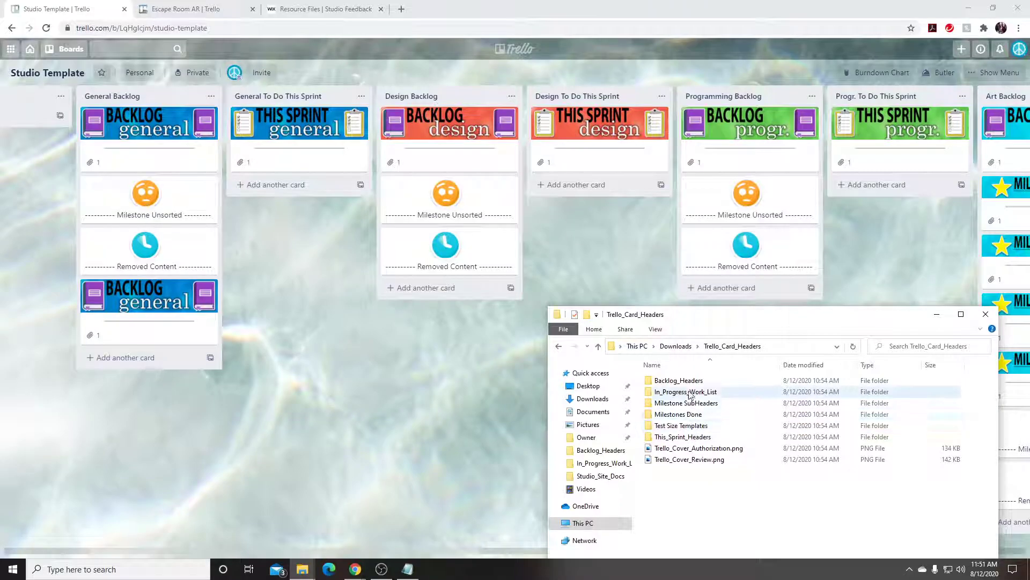
double_click(703, 437)
click(700, 346)
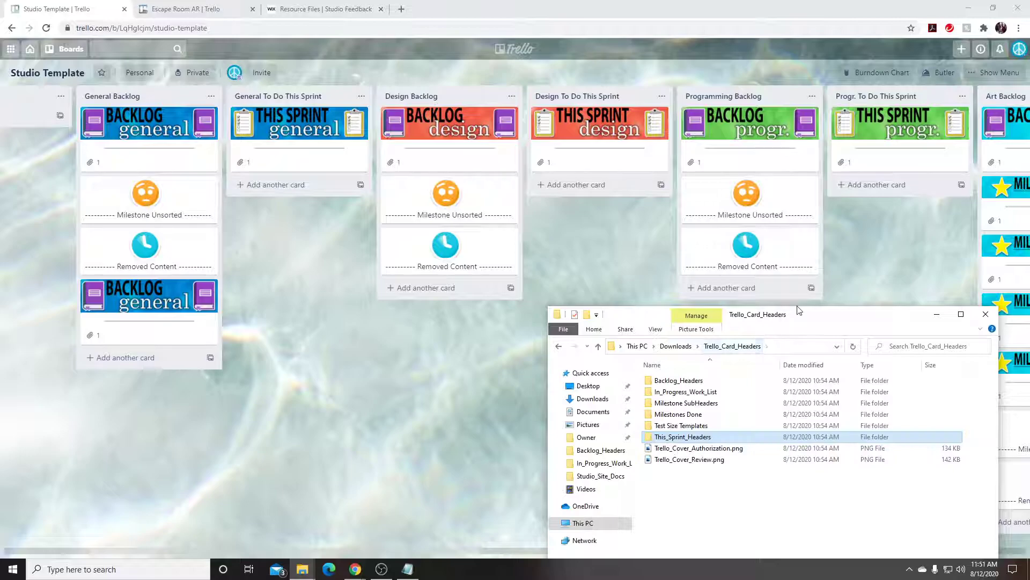
double_click(692, 391)
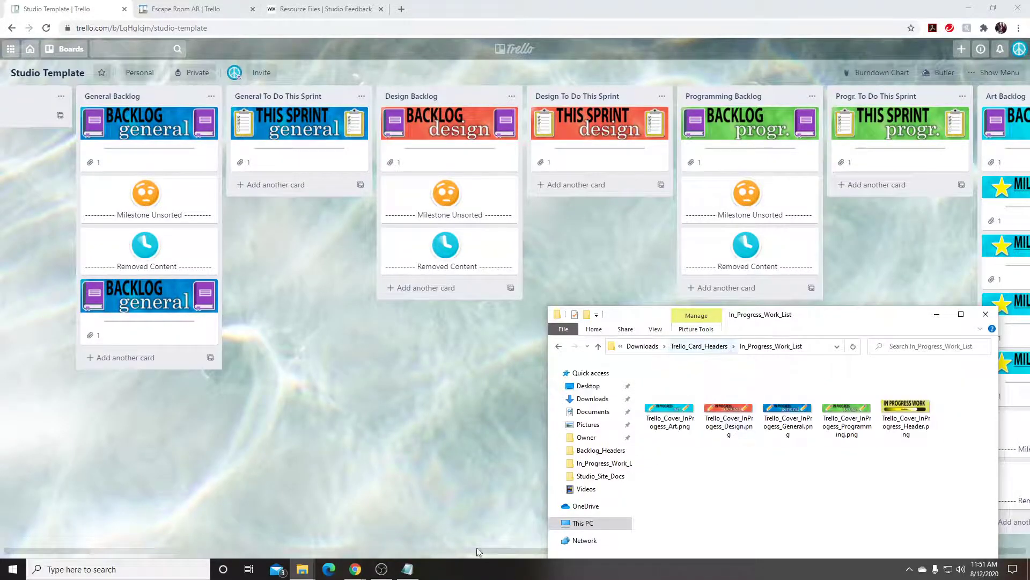
- Return to the board, leave the Milestone 1 card in Art To Do This Sprint, and join the Sample Task card as a member
click(459, 556)
drag(459, 556, 791, 510)
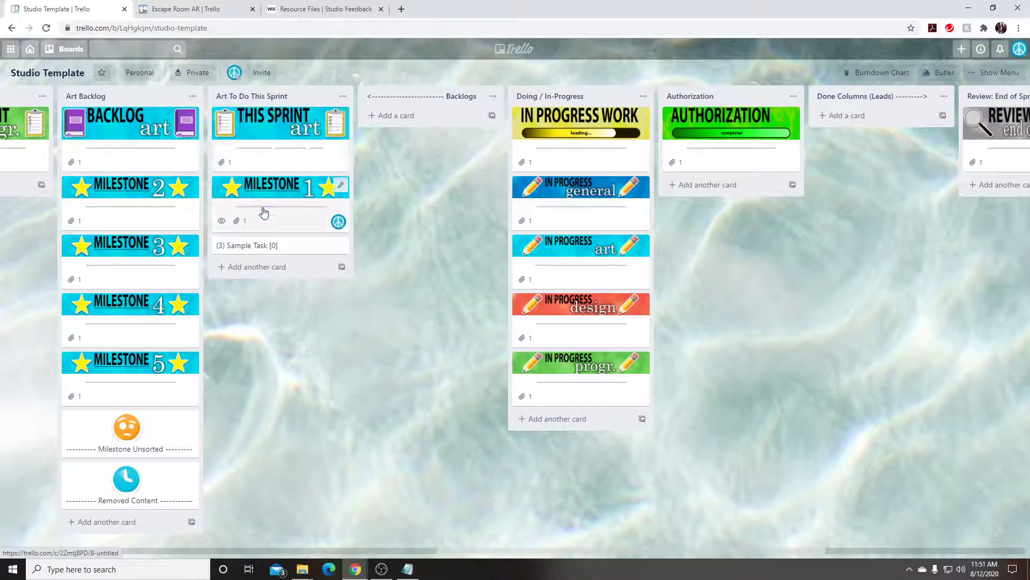
drag(260, 251, 302, 246)
key(space)
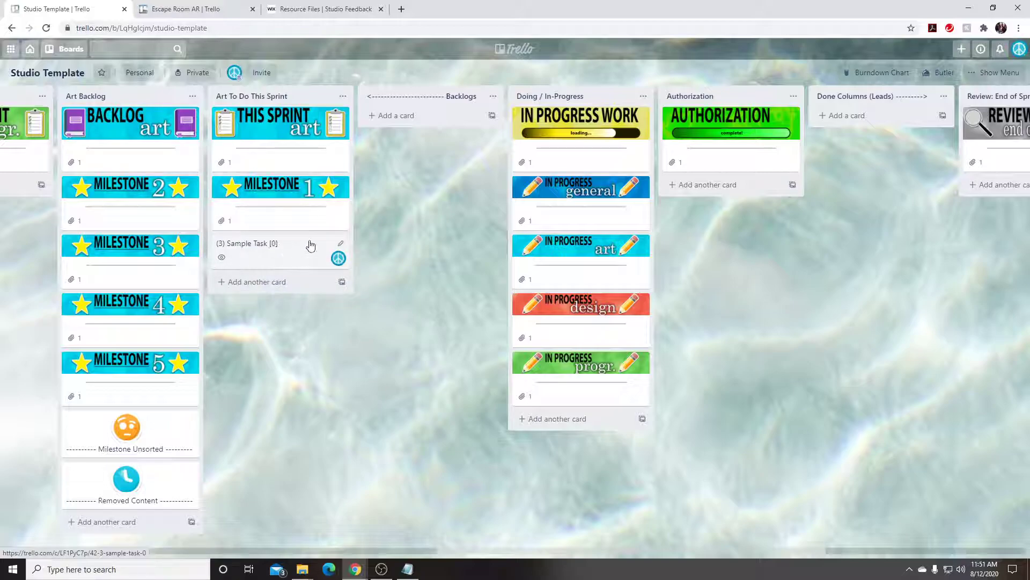
key(space)
key(space)
key(space)
key(space)
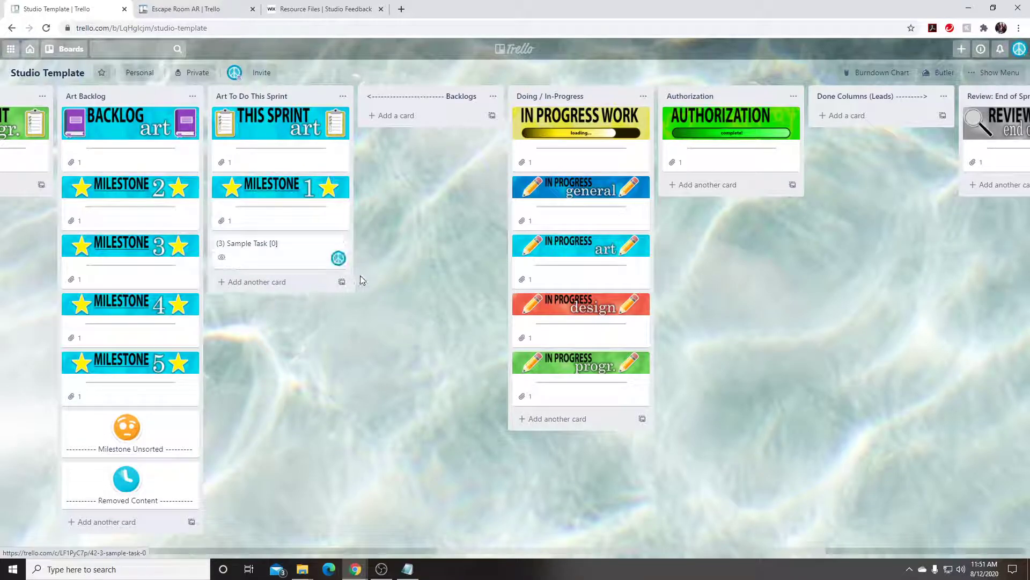
- Try the Sample Task card under the art, general and programming headers of Doing / In-Progress, and return it beneath Milestone 1
drag(248, 253, 539, 285)
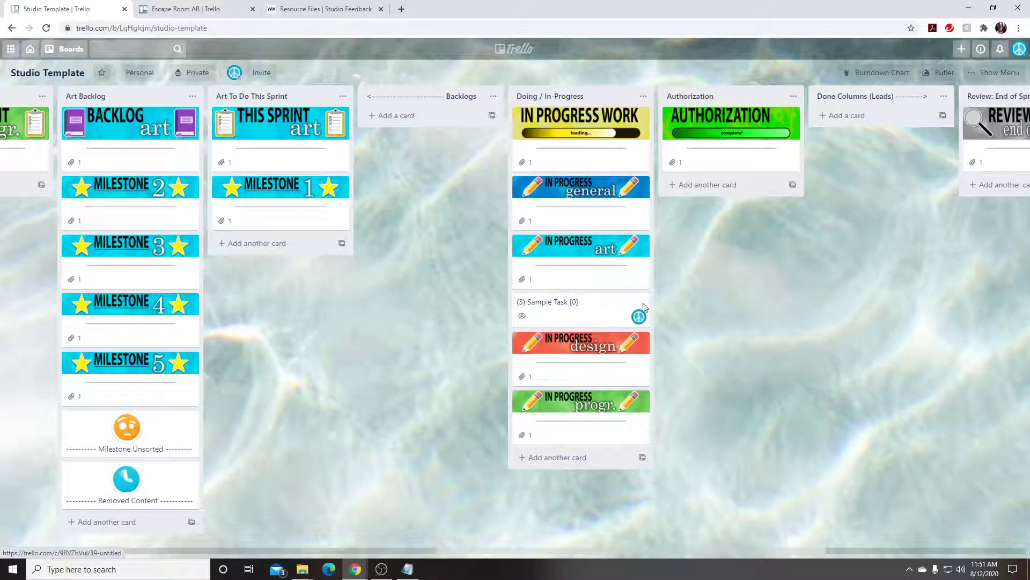
drag(608, 307, 588, 225)
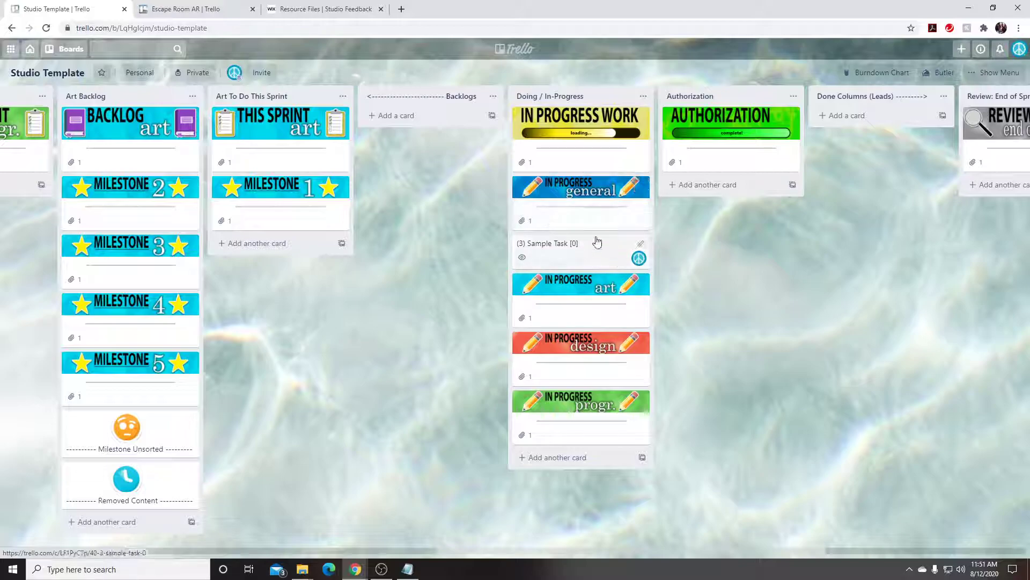
drag(574, 262, 558, 422)
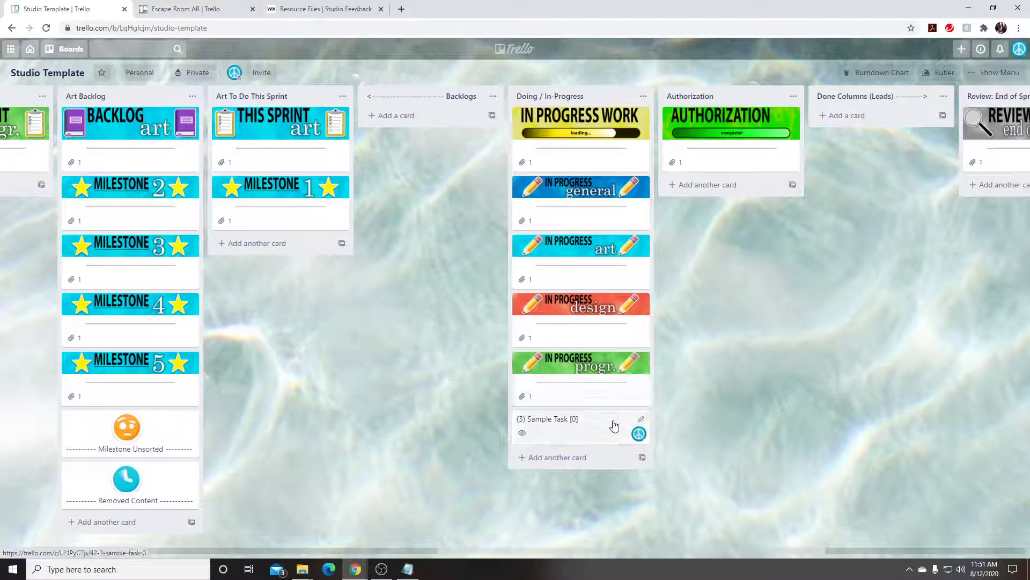
drag(585, 424, 286, 257)
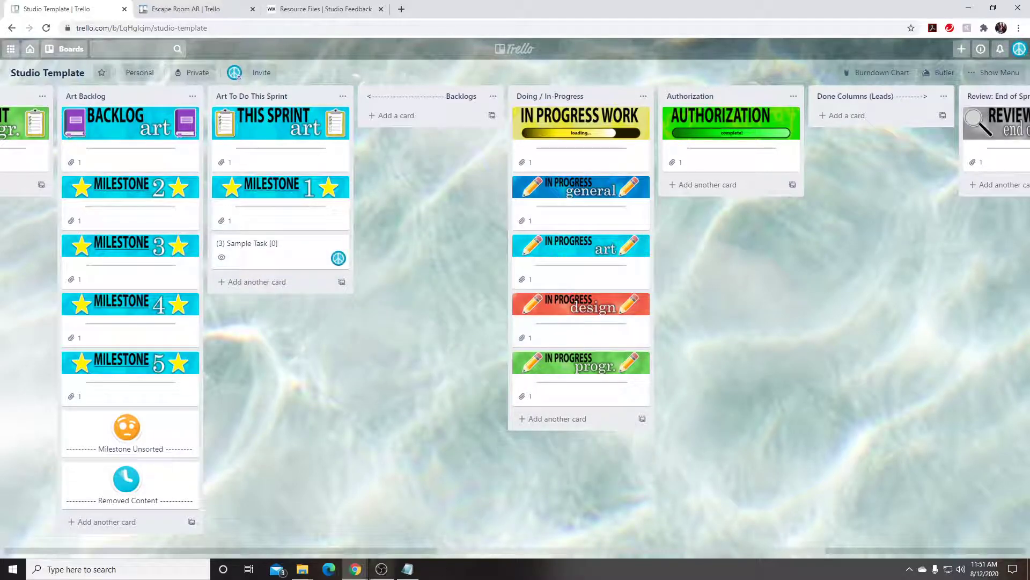
- Move the Milestone 1 header and the Sample Task card from Art To Do This Sprint to Art Backlog, above Milestone 2
drag(471, 553, 332, 553)
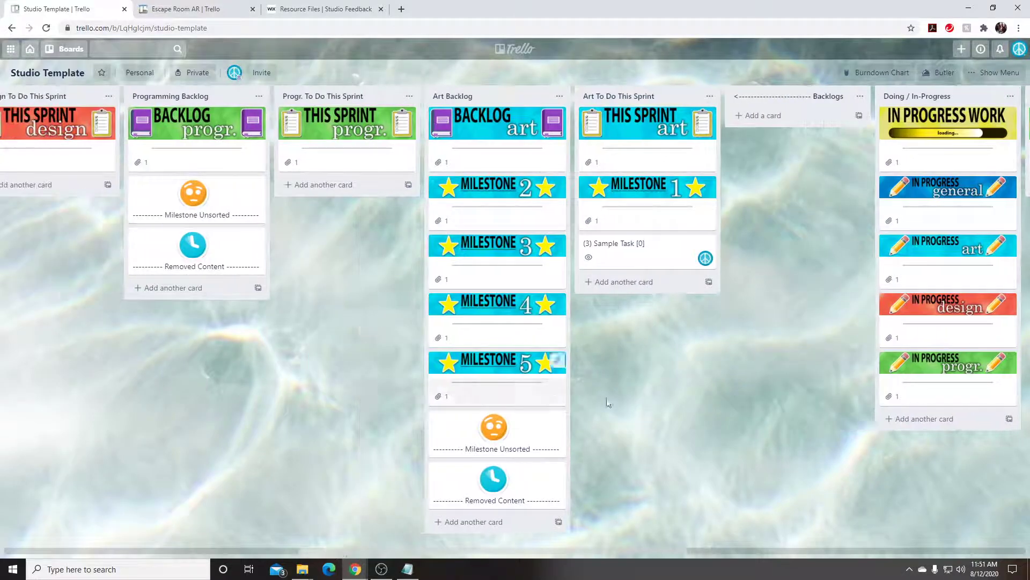
drag(626, 198, 525, 177)
drag(646, 197, 483, 246)
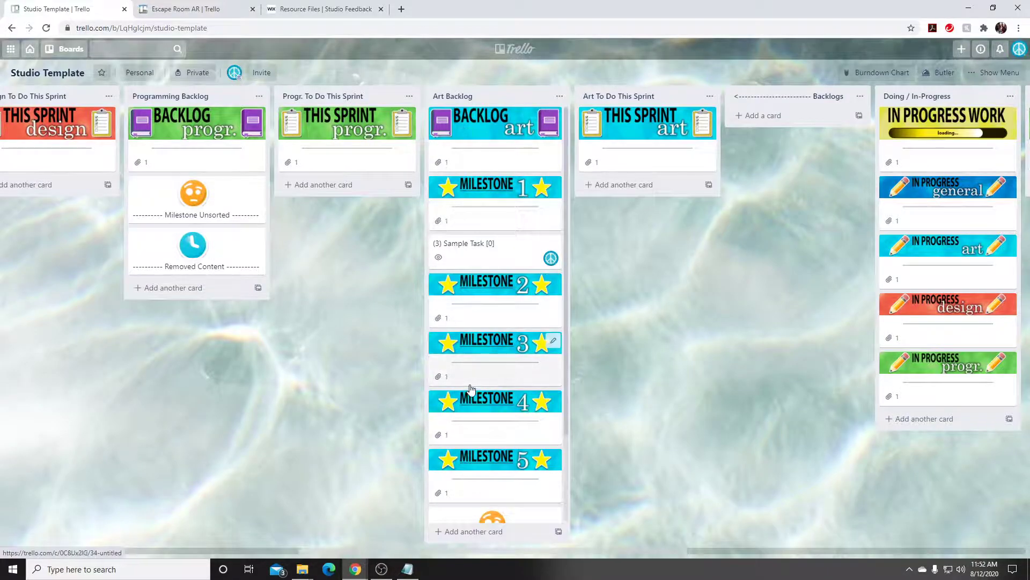
scroll(515, 404, down, 2)
scroll(518, 363, up, 2)
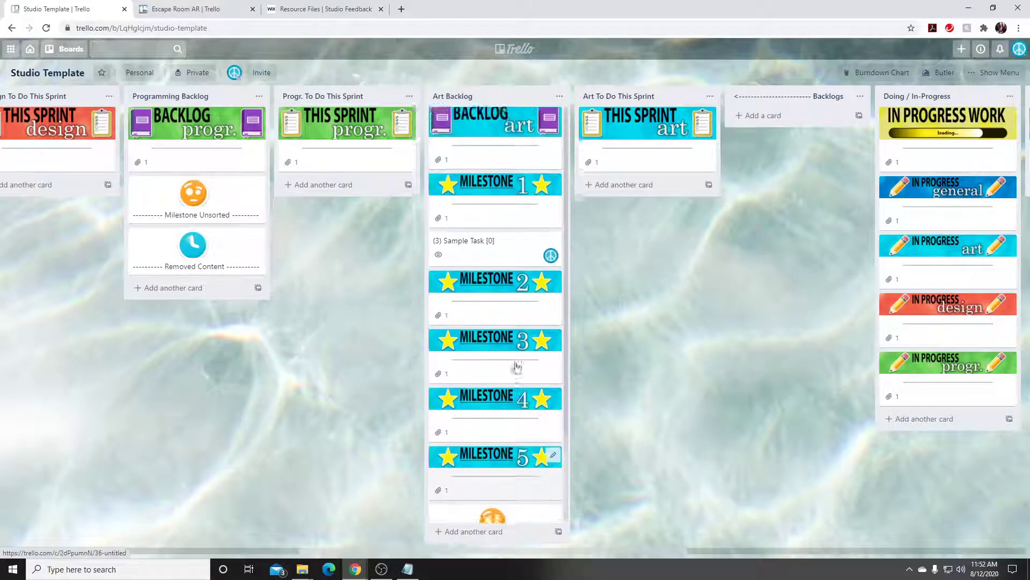
- Add a card titled "---" at the end of the Art Backlog list
scroll(516, 366, down, 2)
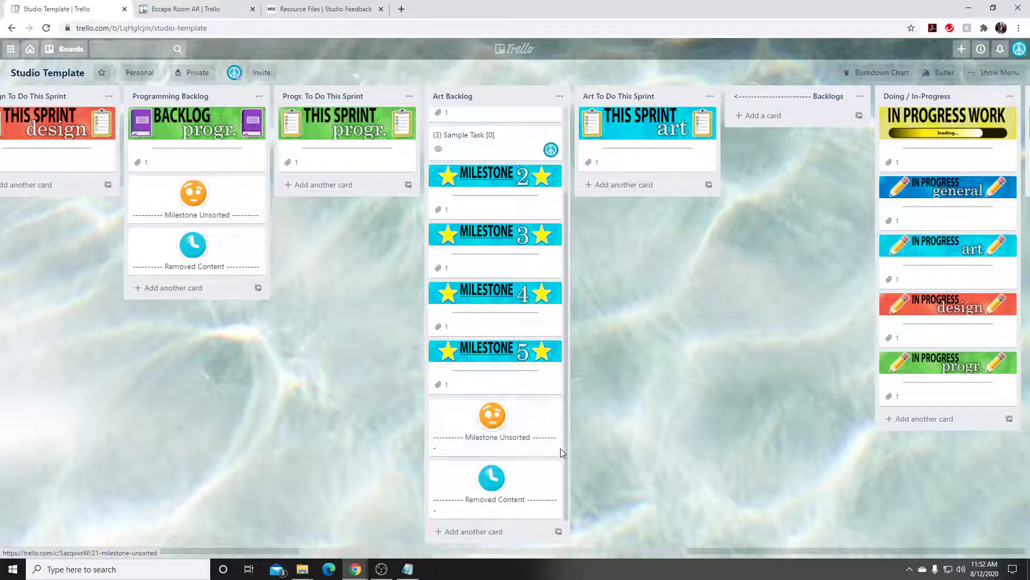
click(474, 532)
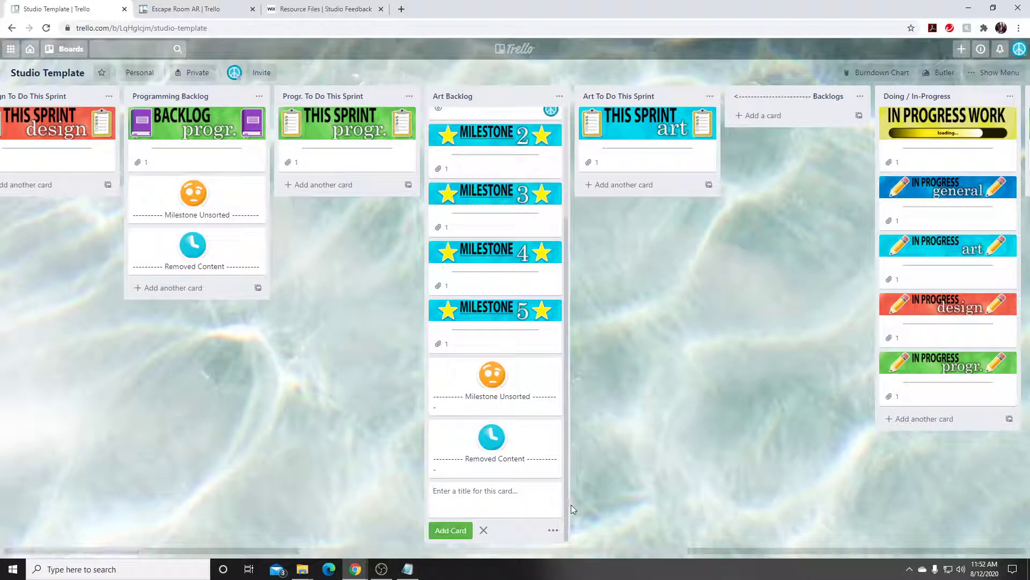
text(---)
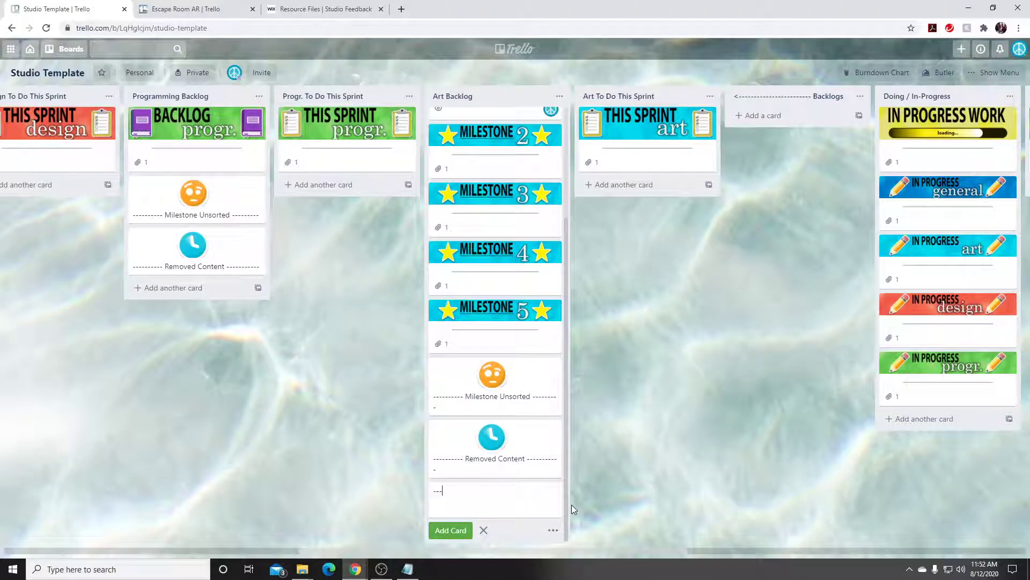
key(Return)
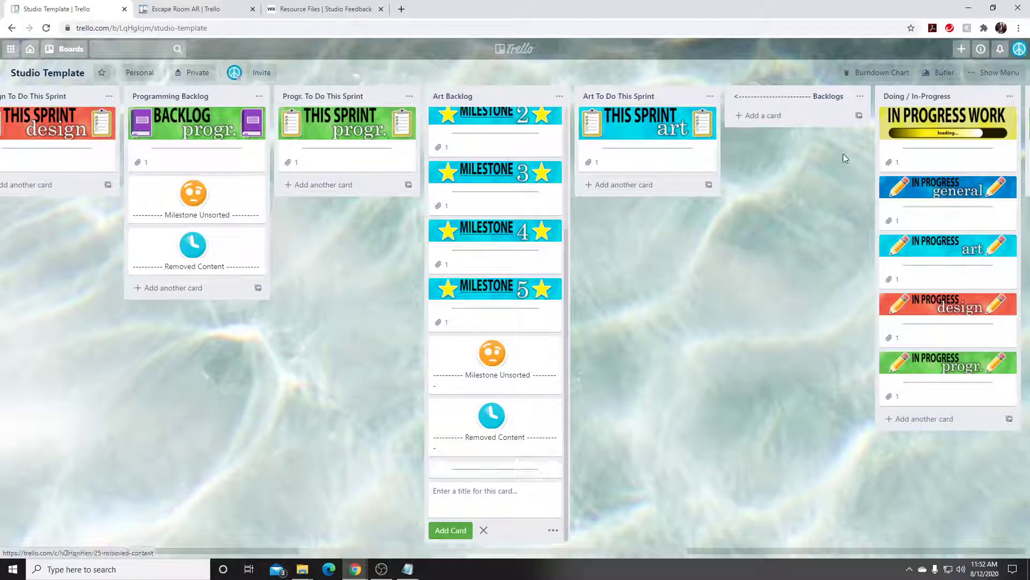
- Place five yellow star stickers in a row on the new "---" card at the end of Art Backlog
click(994, 73)
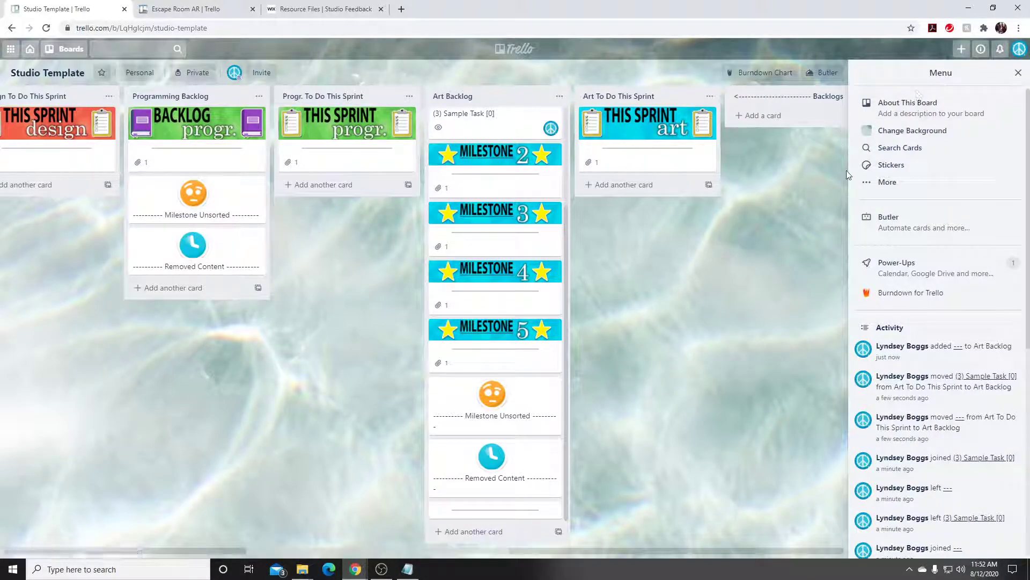
click(902, 165)
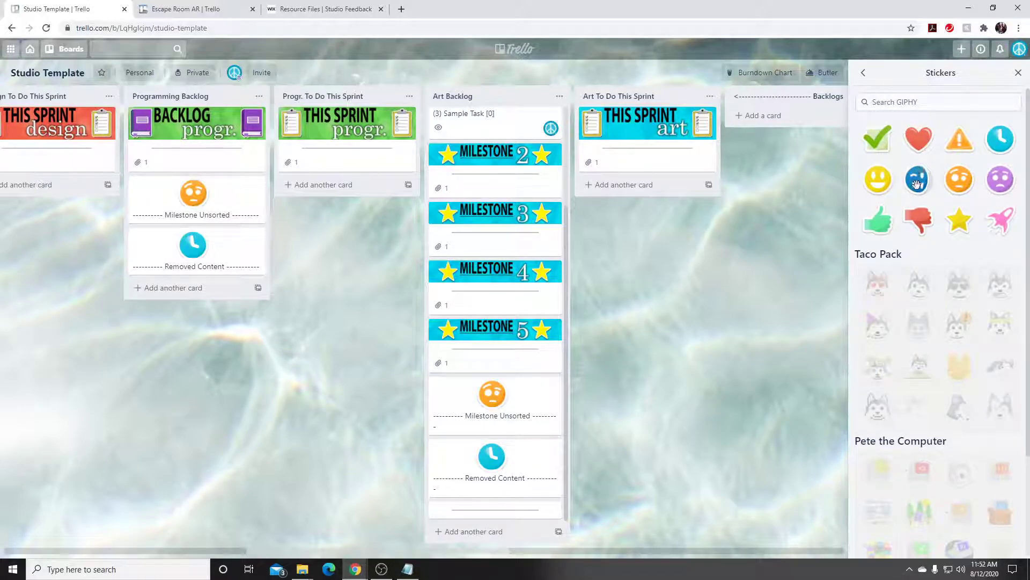
scroll(485, 221, up, 3)
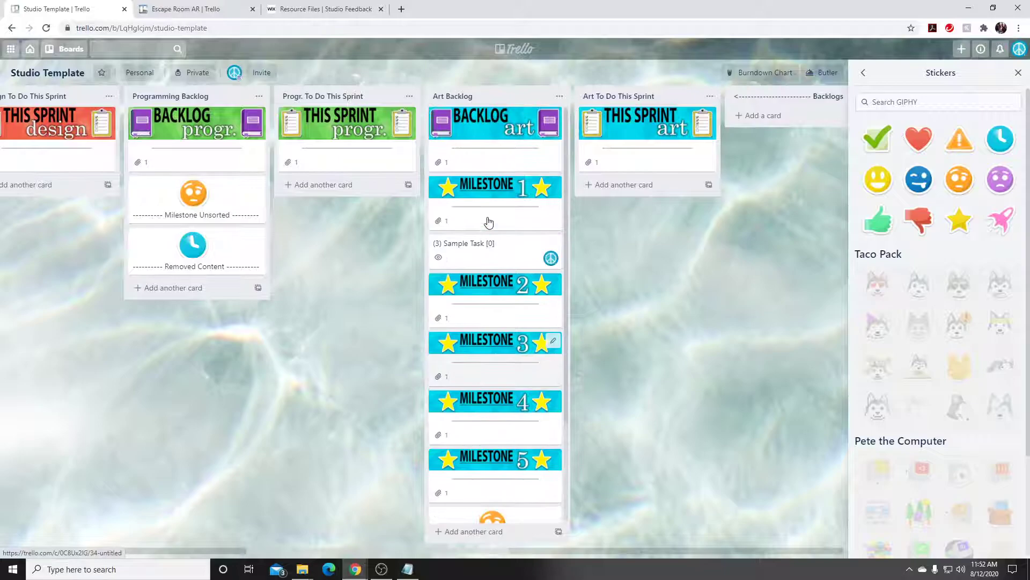
scroll(499, 363, down, 3)
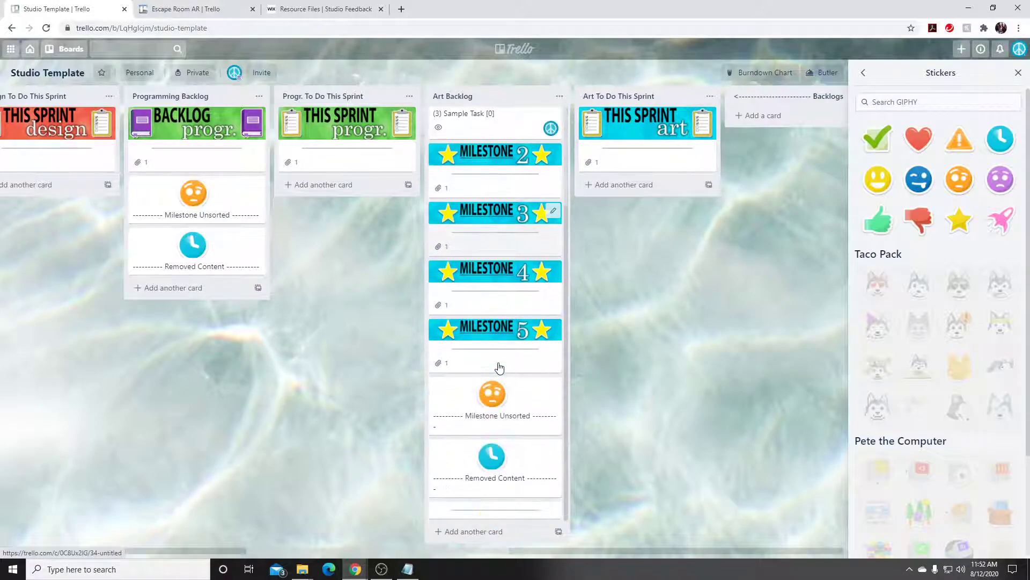
mouse_move(960, 224)
mouse_down()
mouse_move(520, 474)
mouse_move(493, 514)
mouse_up()
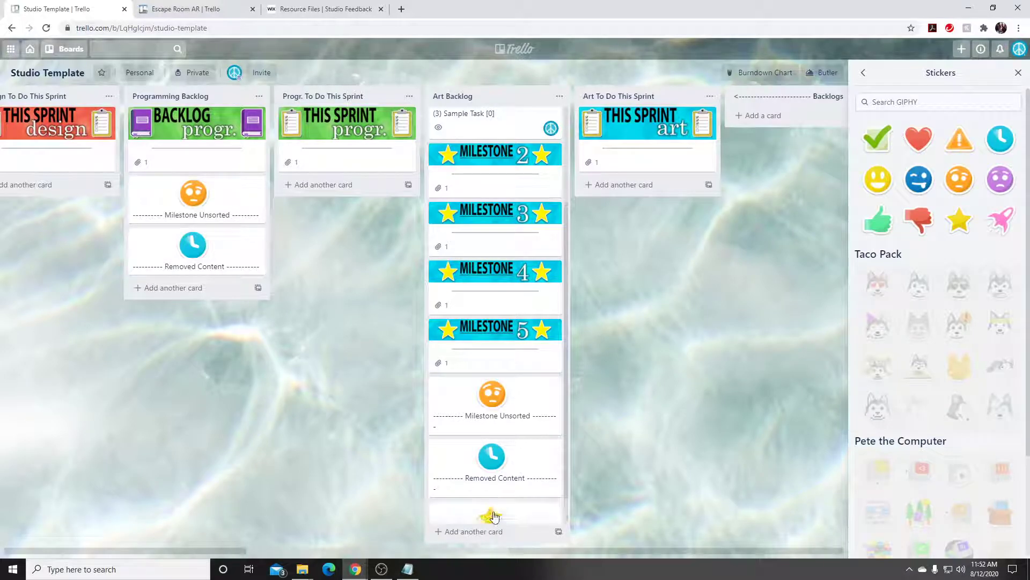
scroll(513, 484, down, 1)
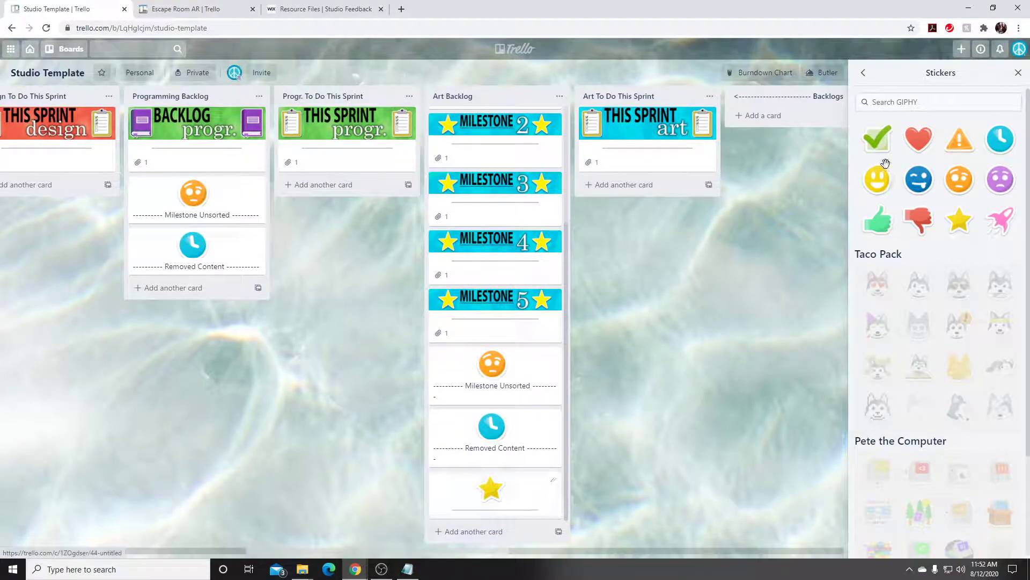
drag(967, 229, 521, 499)
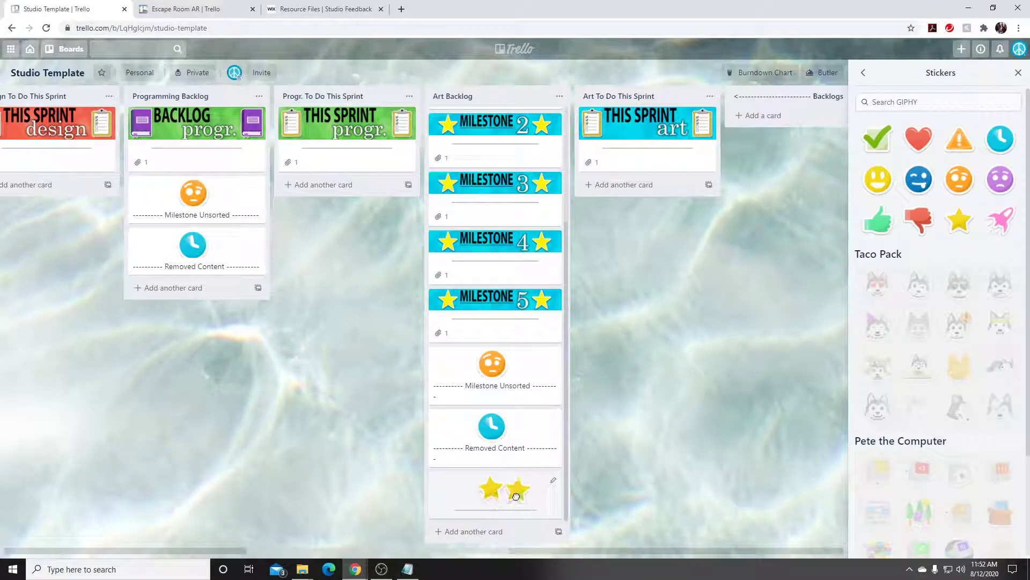
drag(961, 215, 468, 489)
drag(966, 222, 537, 488)
drag(946, 230, 443, 487)
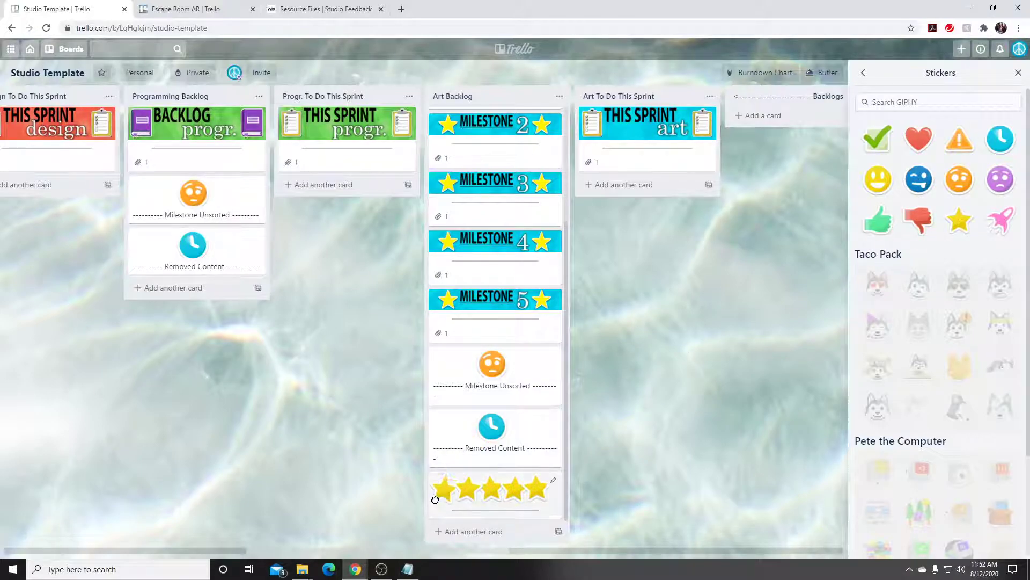
- Replace the fourth star in the row on the "---" card at the end of Art Backlog with a new yellow star sticker
mouse_move(514, 489)
mouse_down()
mouse_move(490, 490)
mouse_move(498, 500)
mouse_up()
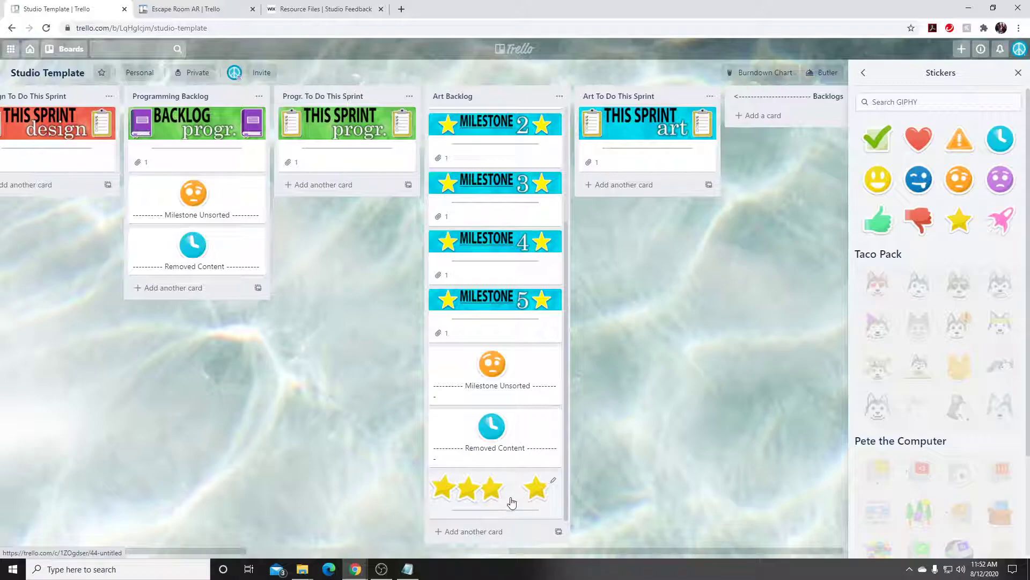
drag(959, 220, 509, 502)
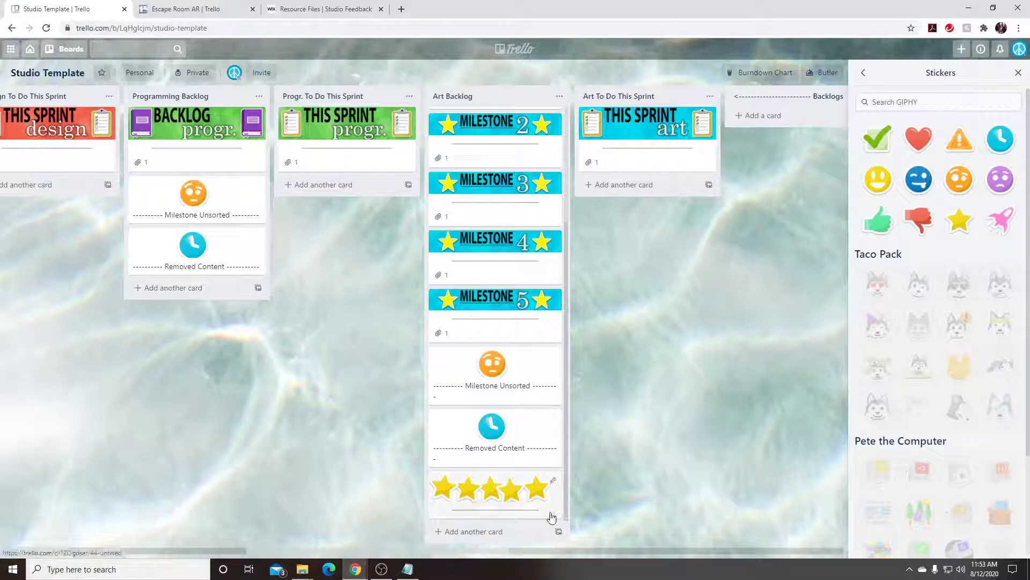
- Remove all five star stickers from the "---" card at the end of Art Backlog and close the card
click(552, 515)
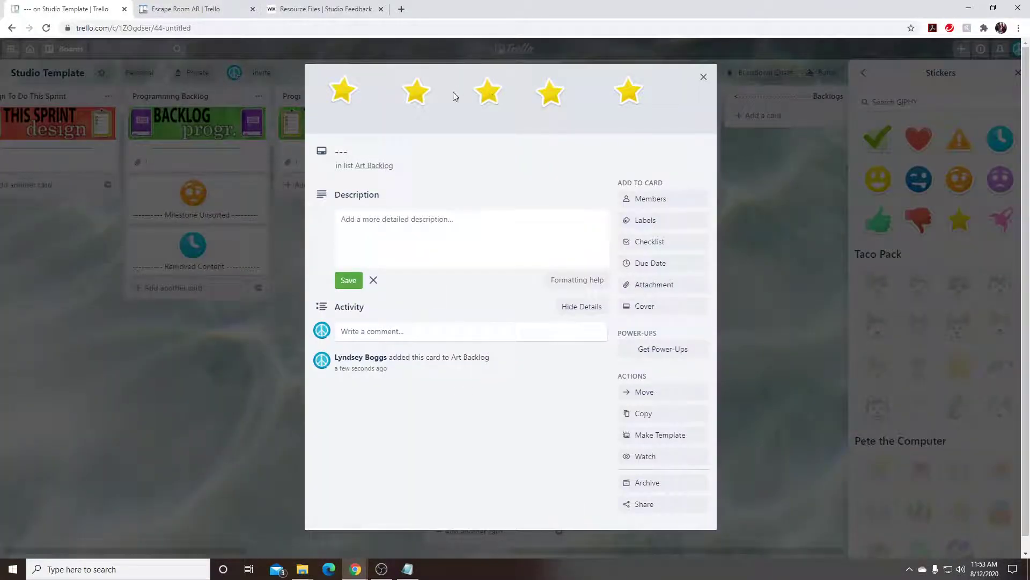
drag(349, 87, 346, 86)
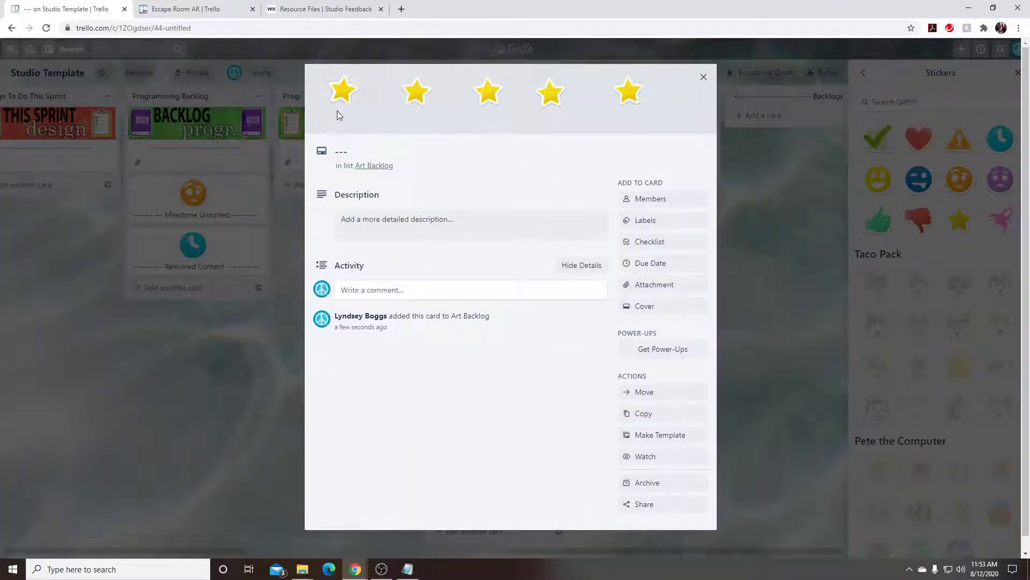
click(341, 110)
click(627, 111)
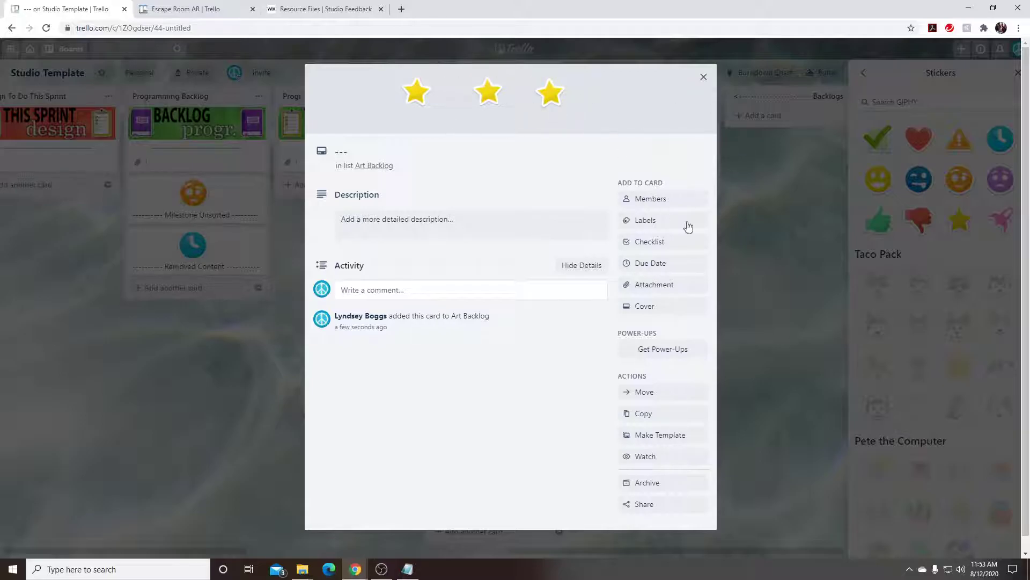
click(736, 236)
click(504, 488)
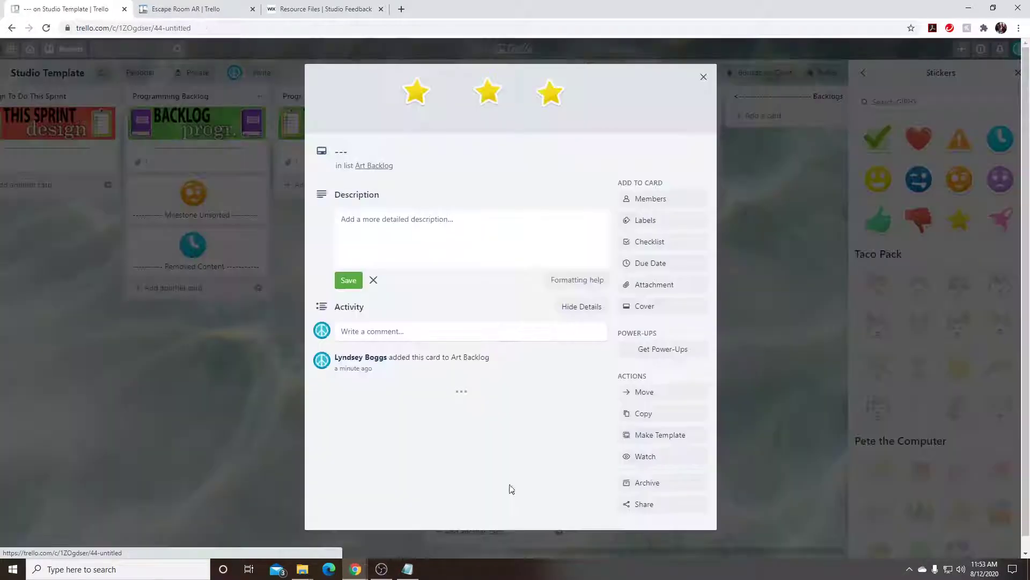
click(537, 465)
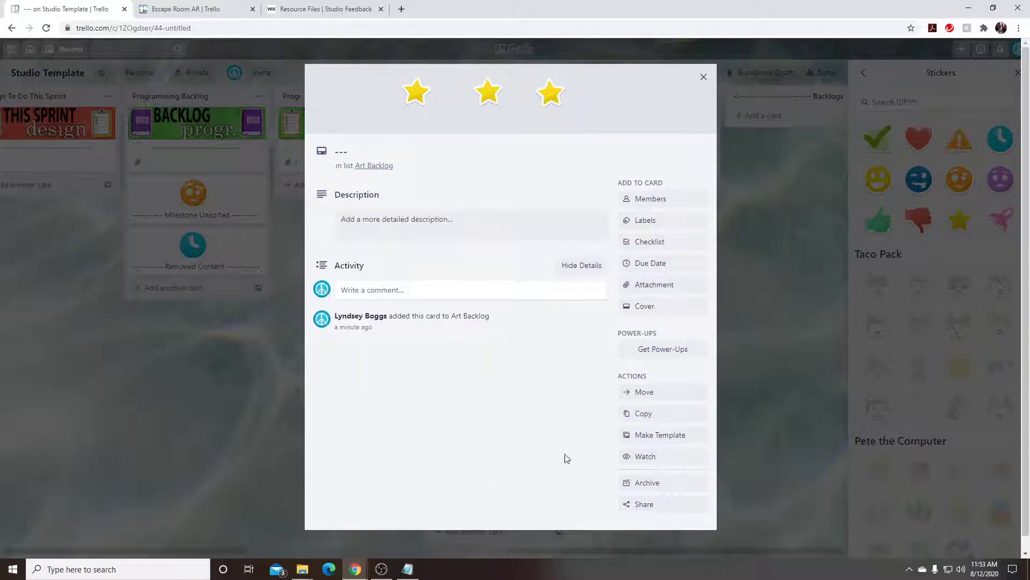
click(538, 122)
click(486, 122)
click(405, 114)
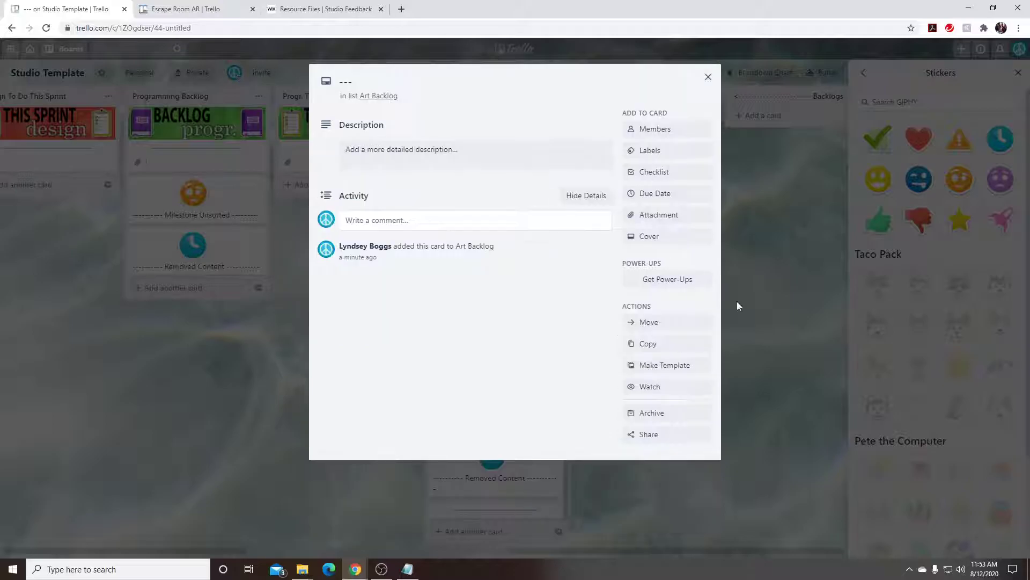
click(741, 434)
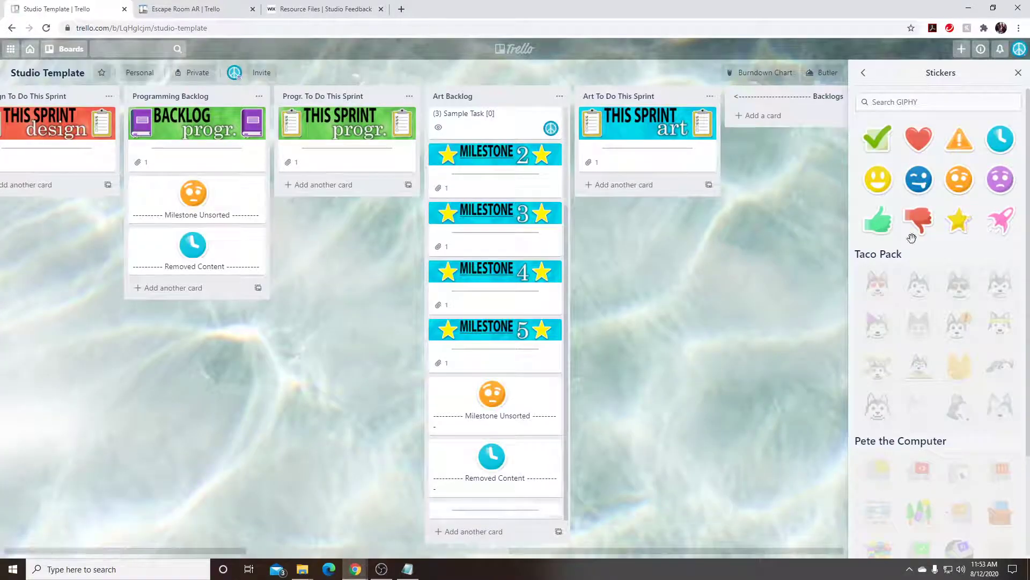
- Place an orange worried-face sticker at the center of the "---" card at the end of Art Backlog
drag(960, 178, 491, 508)
scroll(509, 439, down, 1)
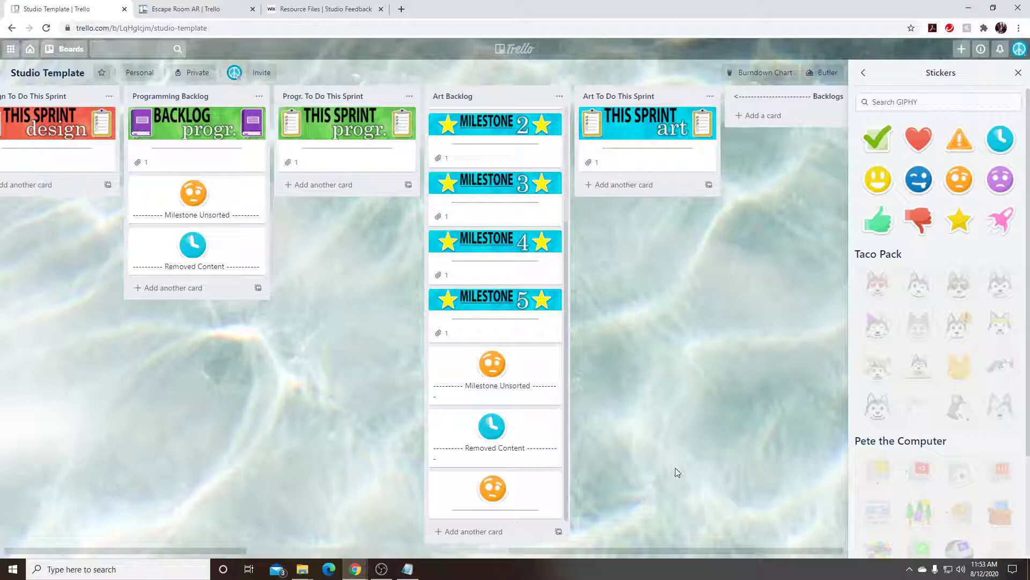
click(554, 482)
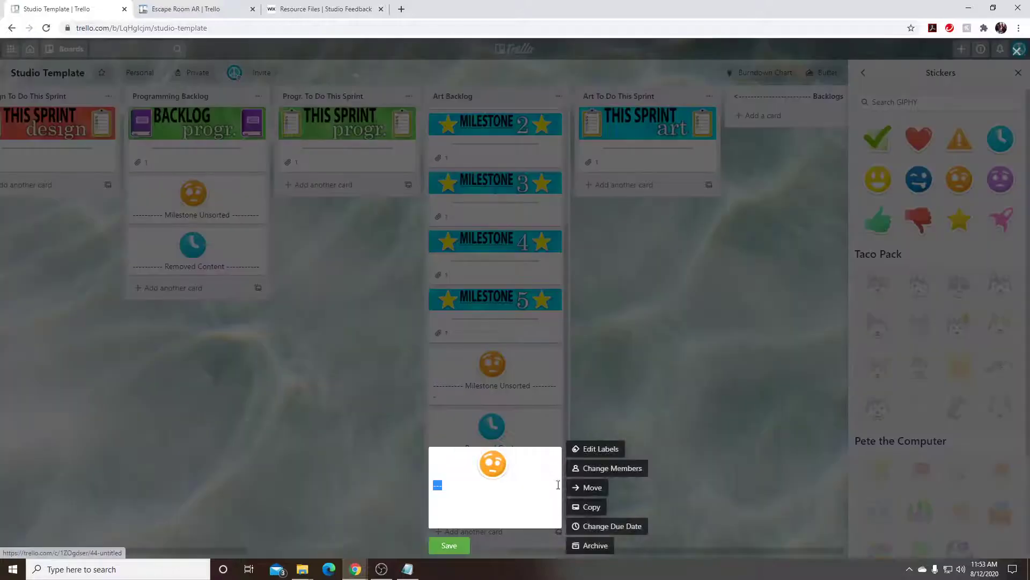
click(642, 489)
mouse_move(505, 485)
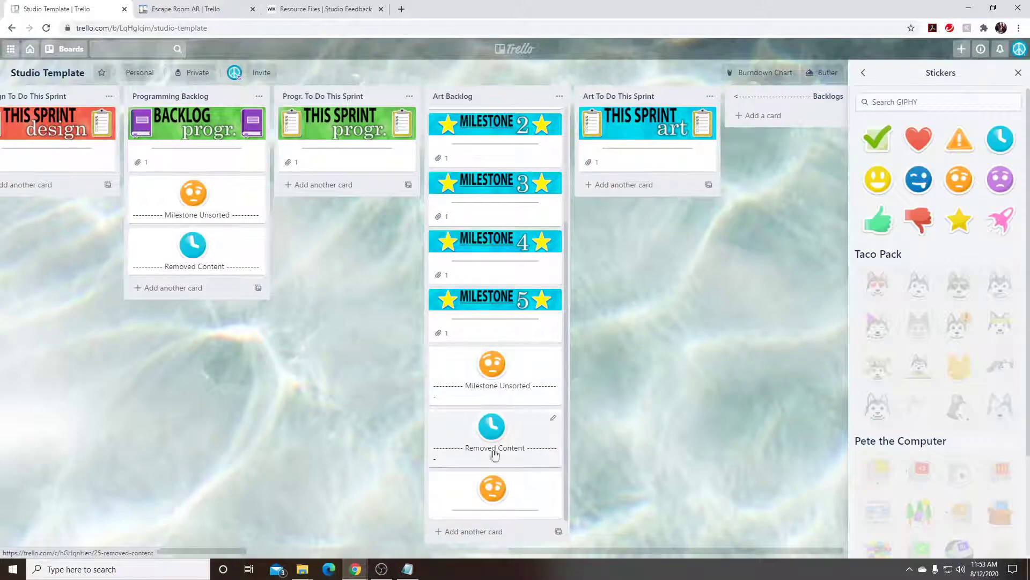
- Rename the Milestone 1 header card in Art Backlog to "--- Release 1 ---" and close it
scroll(469, 349, up, 5)
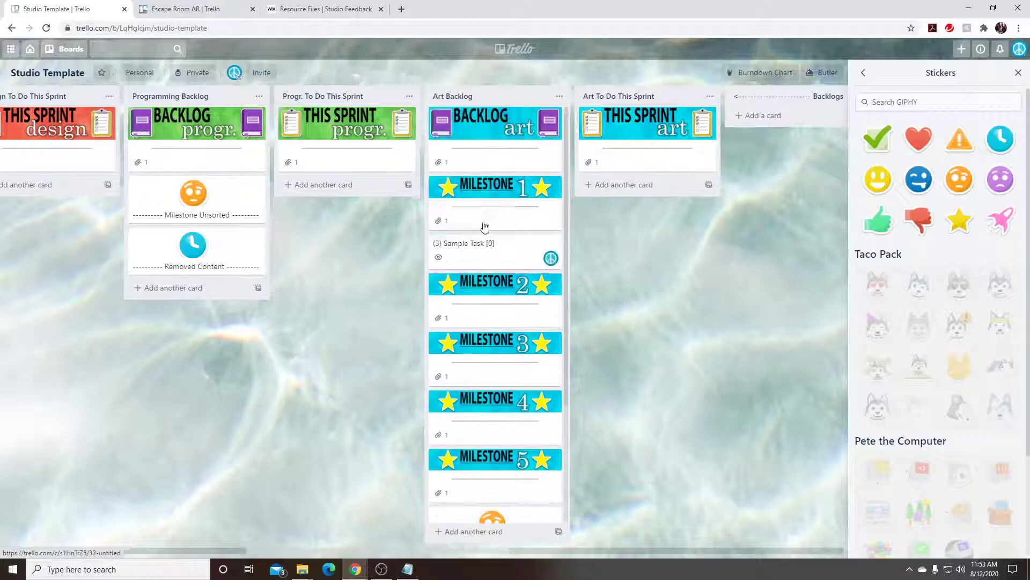
click(483, 215)
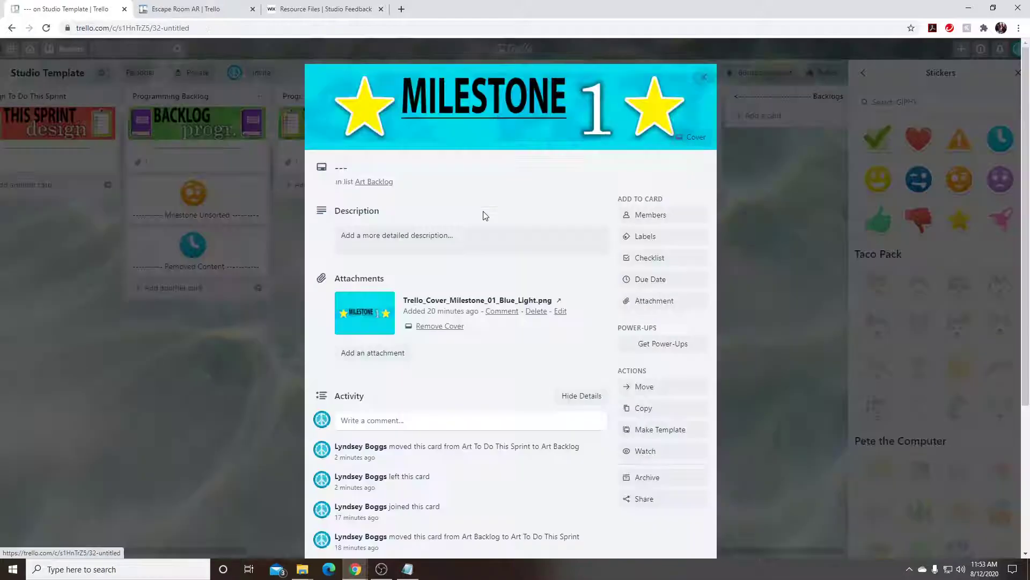
click(357, 172)
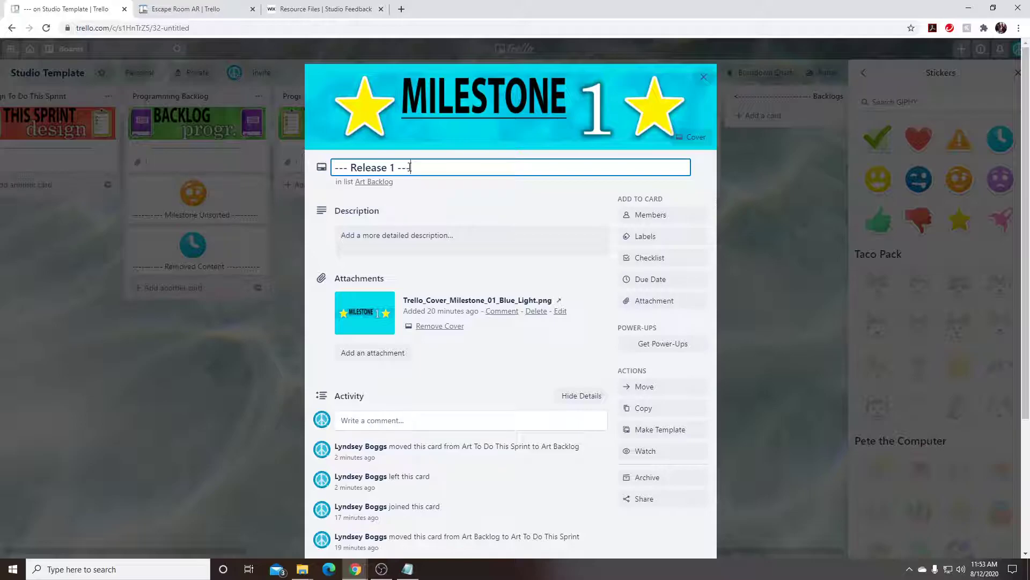
click(744, 256)
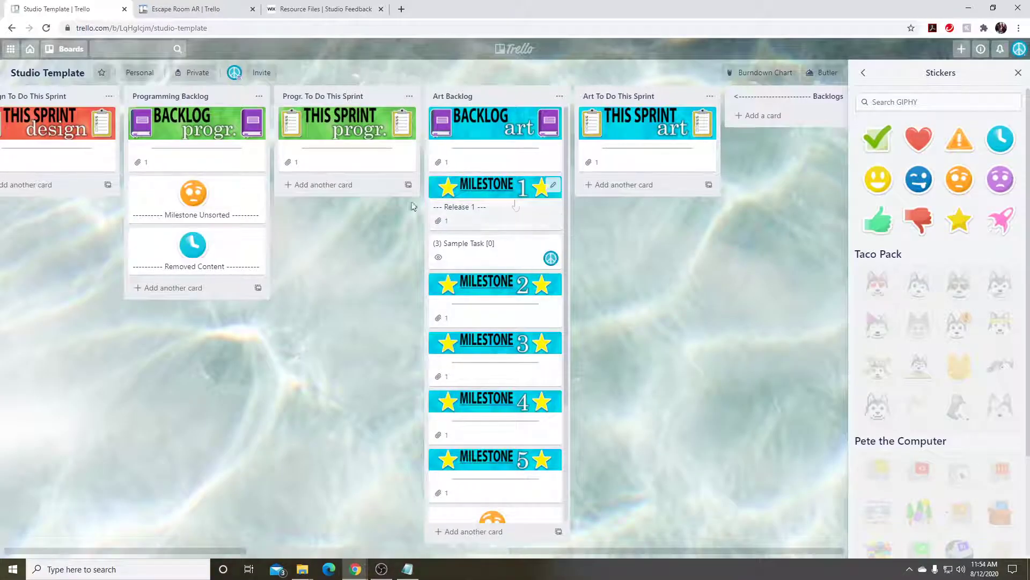
- Switch to the Escape Room AR board and examine how the milestone and divider cards in its Art Backlog are titled
click(204, 10)
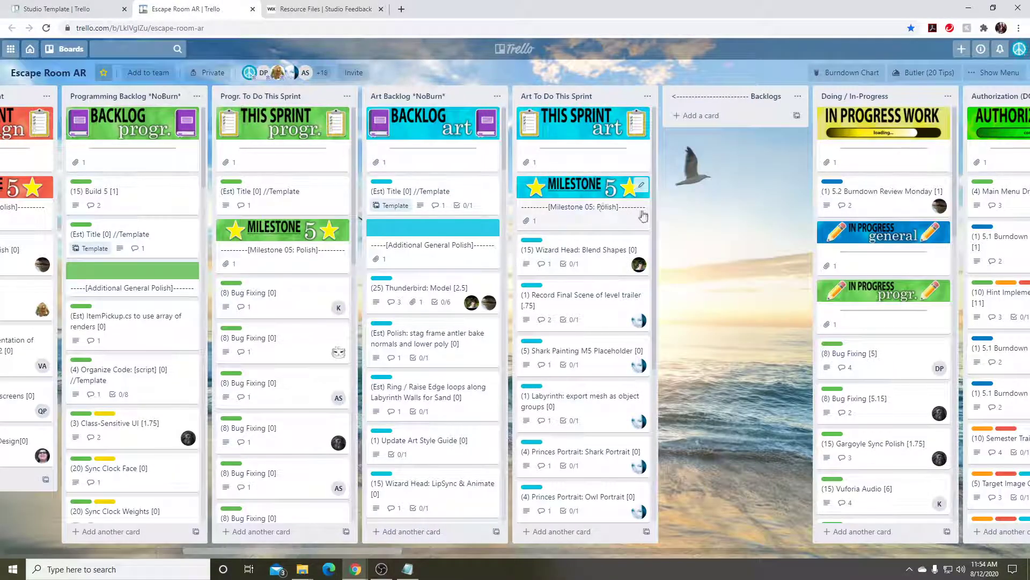
scroll(446, 268, down, 10)
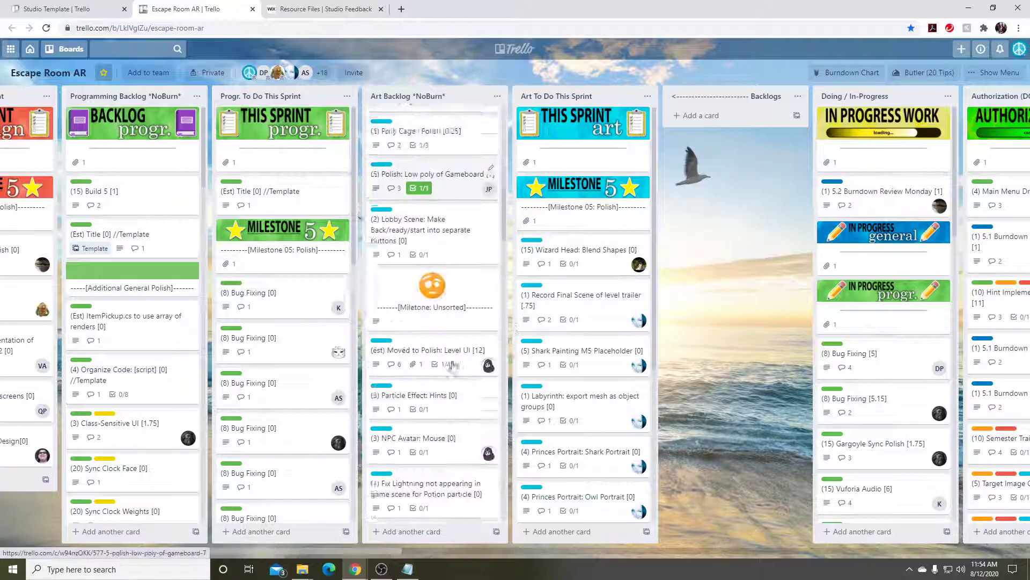
scroll(448, 375, down, 10)
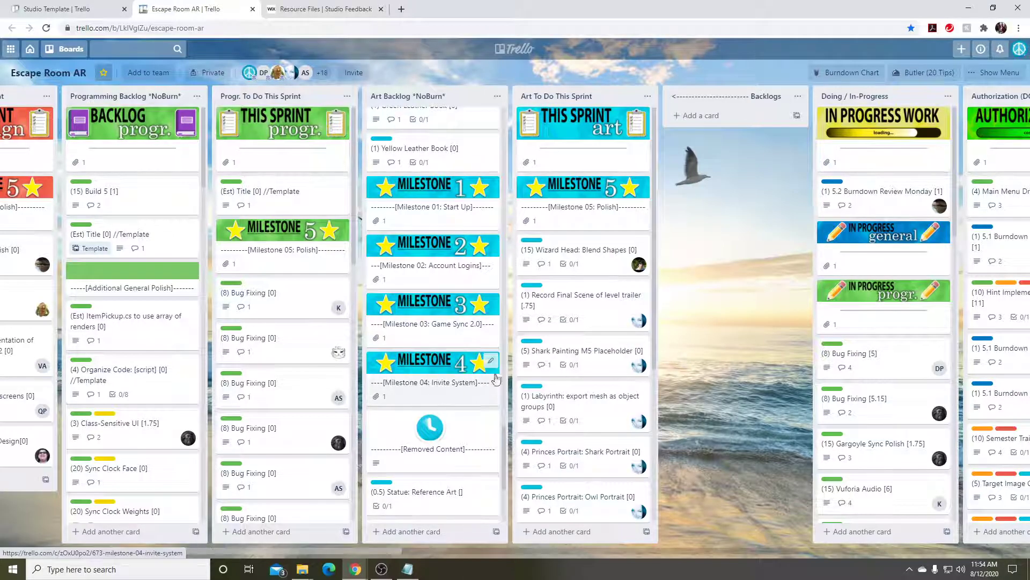
scroll(401, 369, up, 6)
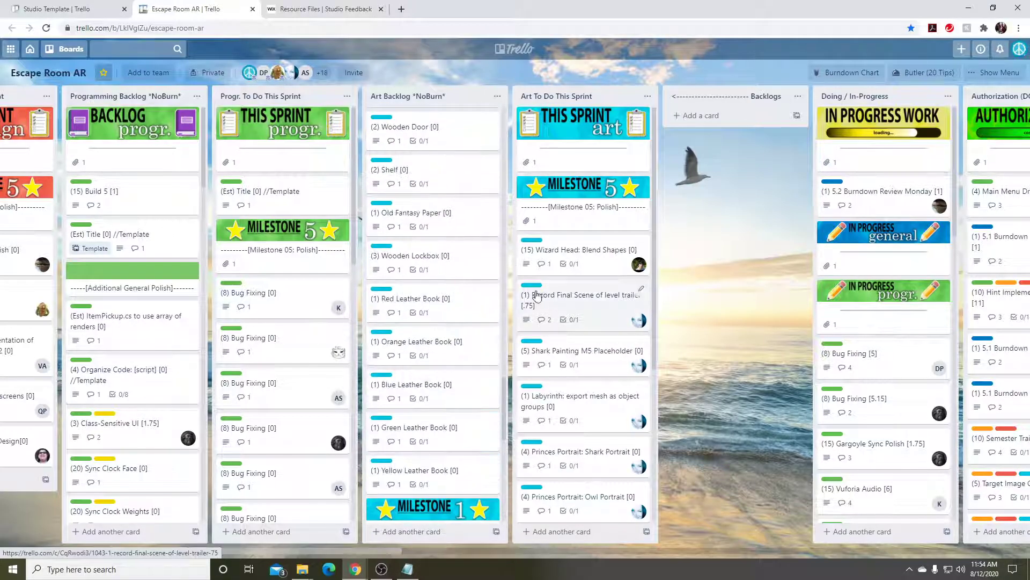
scroll(477, 226, up, 15)
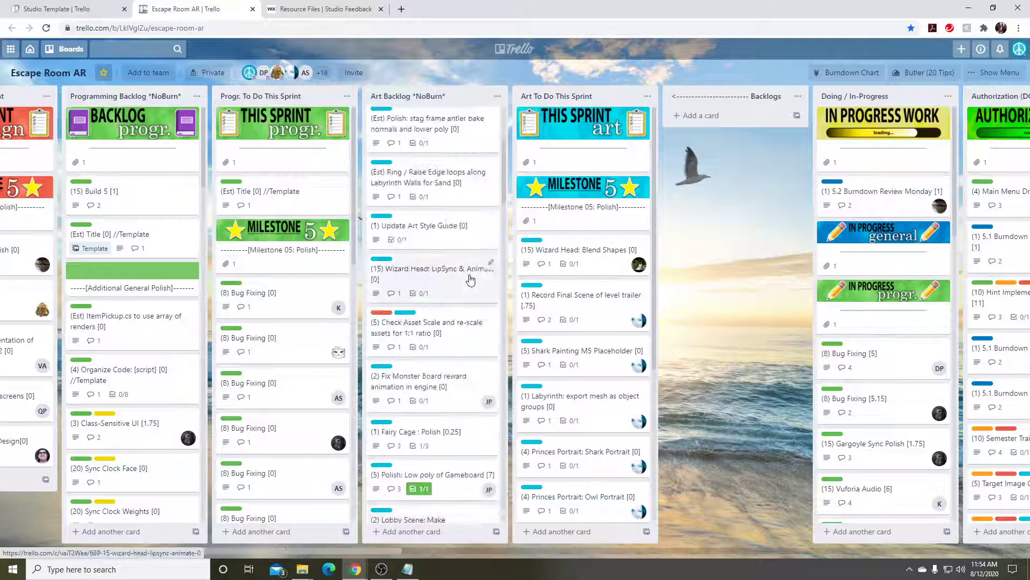
- Look at the Resource Files page, return to the Studio Template board and close its stickers sidebar
click(307, 10)
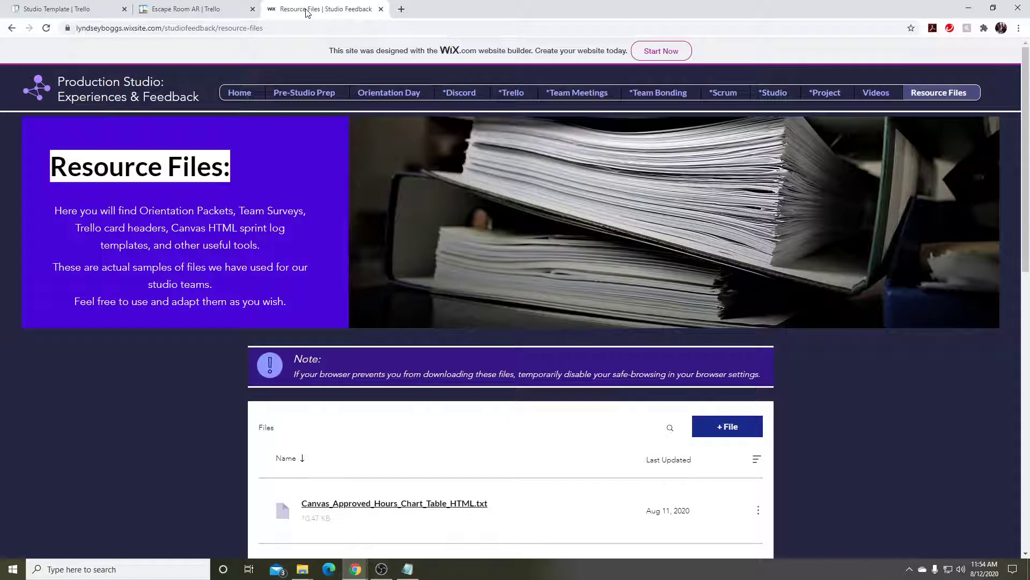
click(119, 11)
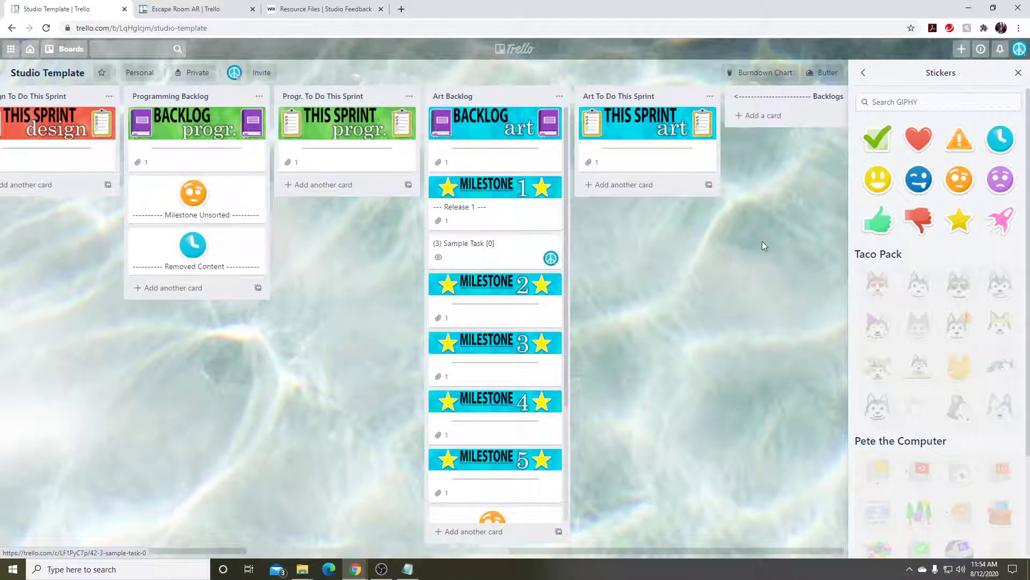
click(1018, 73)
- Switch to the Notepad notes, highlight the "- Card Colors & Color Headers" line, and return to the Studio Template board
click(408, 568)
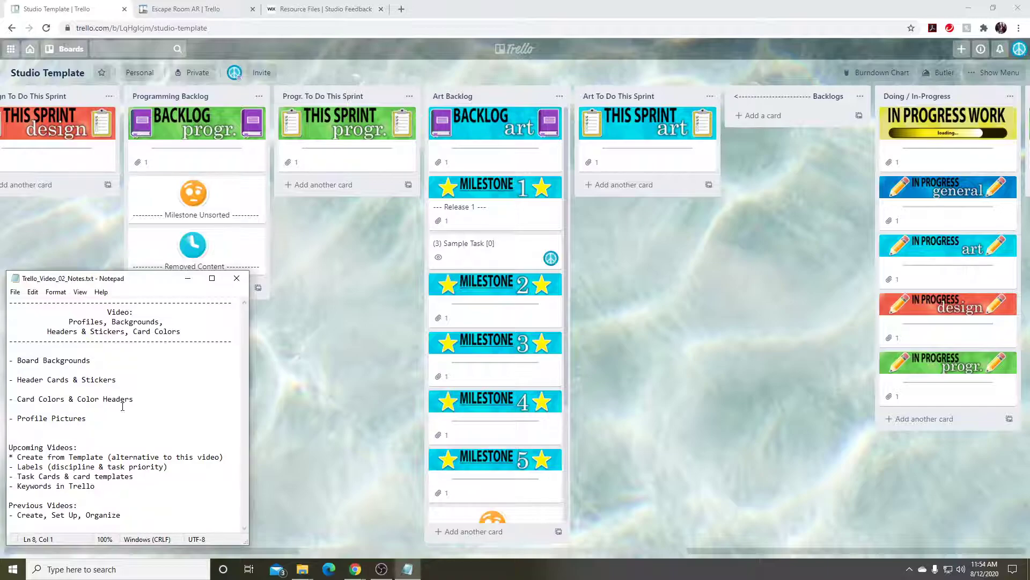
drag(145, 400, 10, 400)
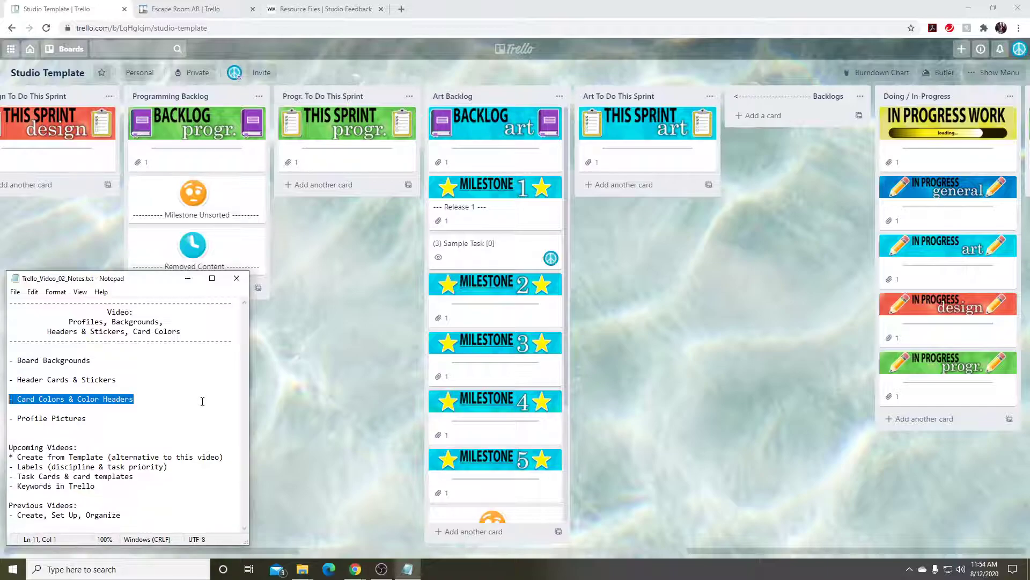
click(670, 306)
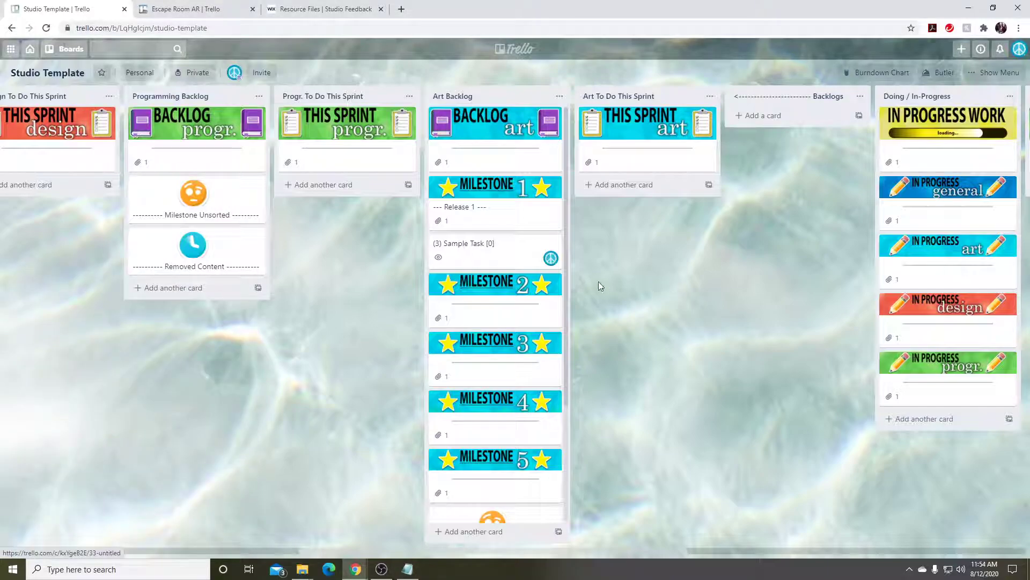
- Add a card titled "Test" beneath the header in Art To Do This Sprint
click(626, 185)
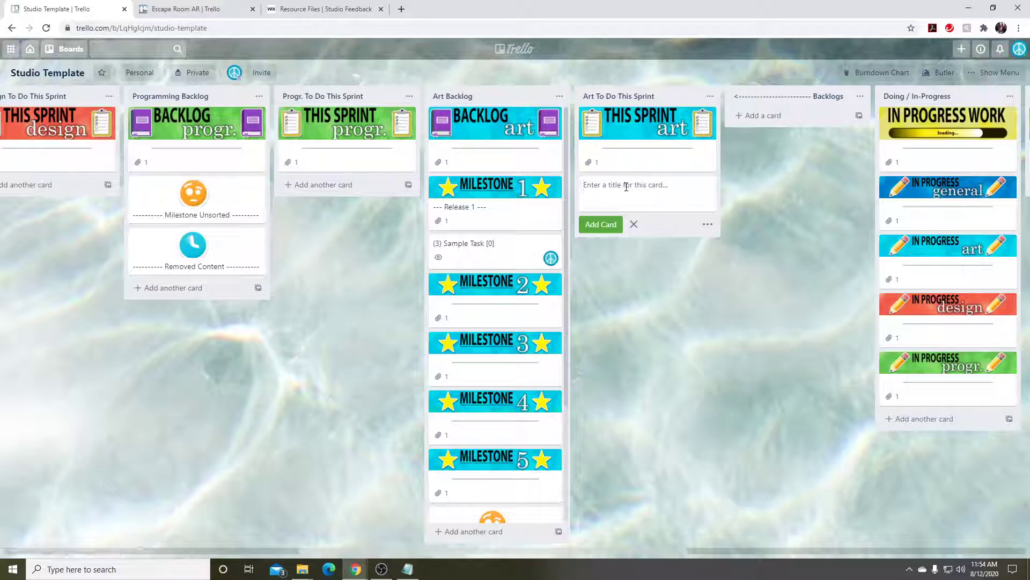
text(Test)
key(Return)
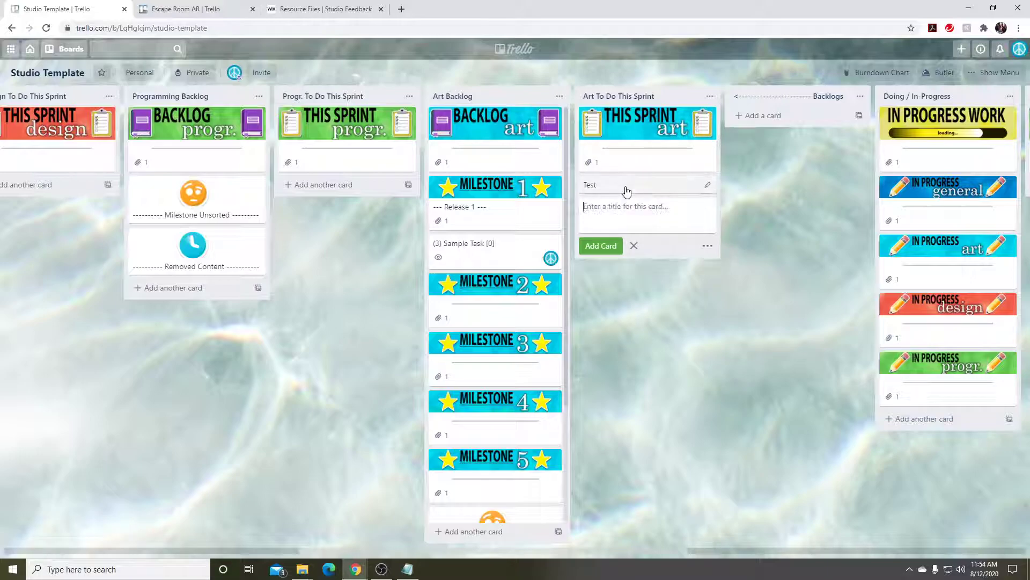
- Give the Test card a plain light-blue color cover and close the card
click(626, 185)
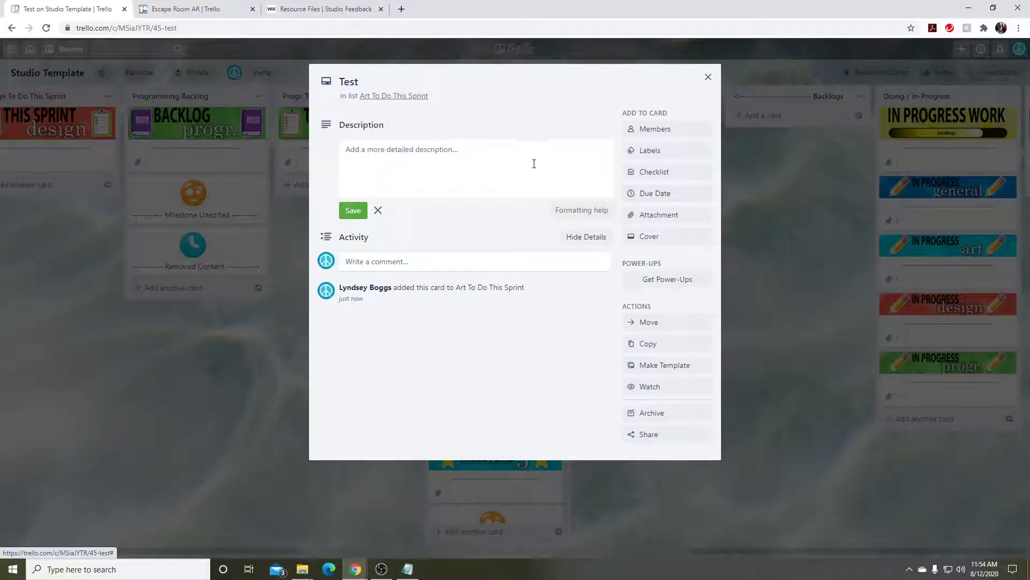
click(671, 242)
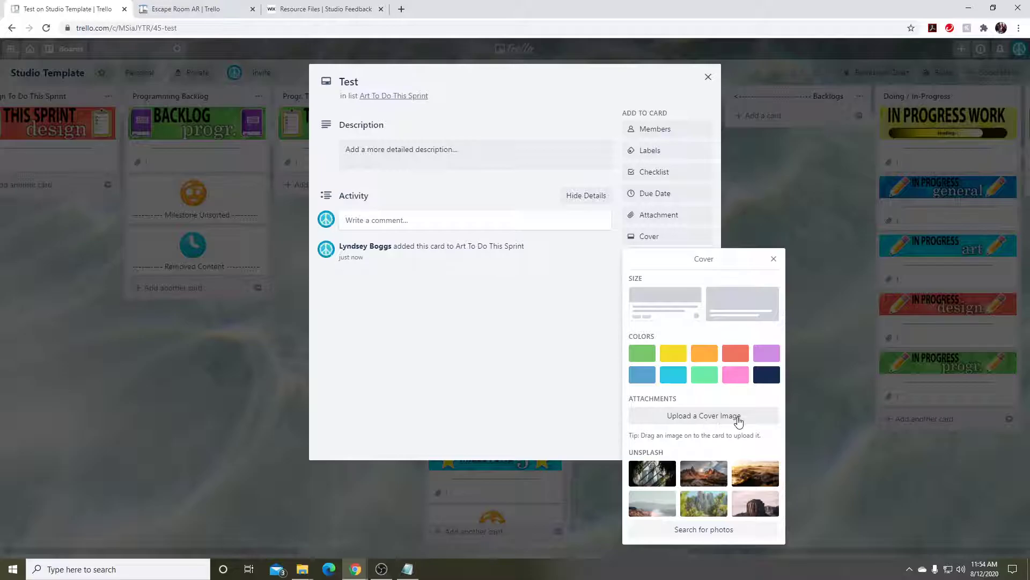
click(673, 375)
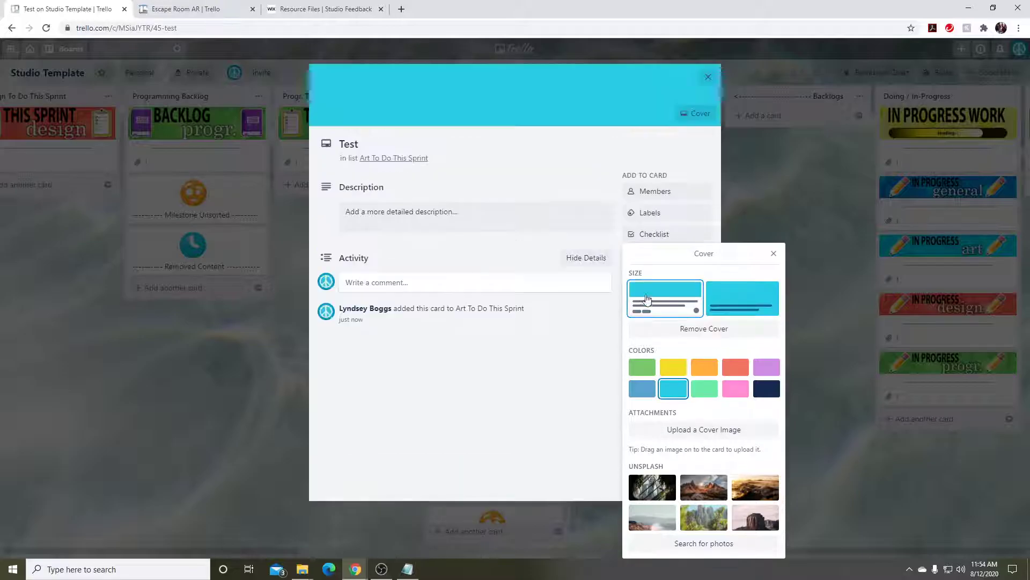
key(Escape)
key(Escape)
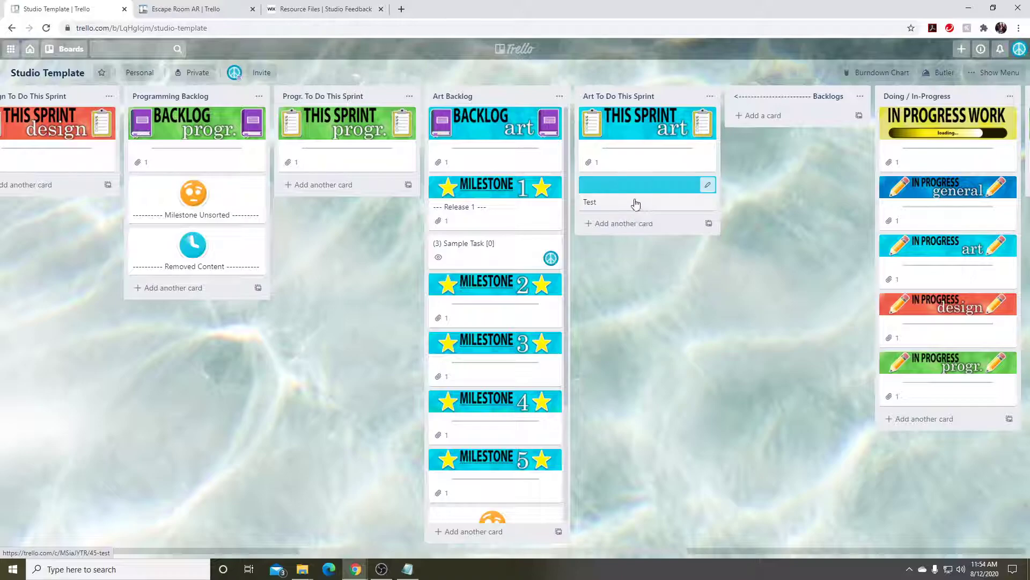
- Join the Test card as a member, add the red and light-blue labels to it, and close the card
key(space)
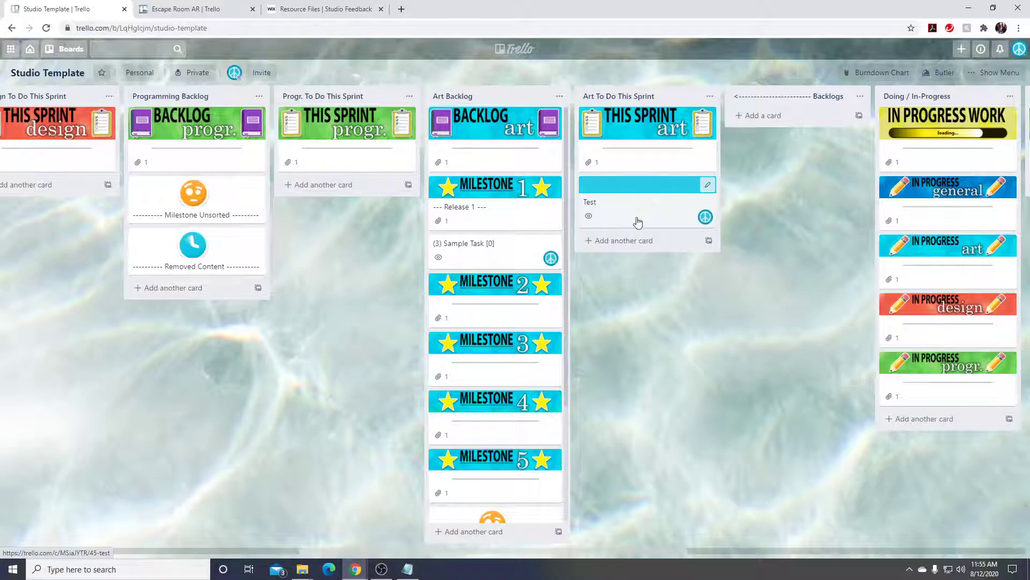
click(676, 214)
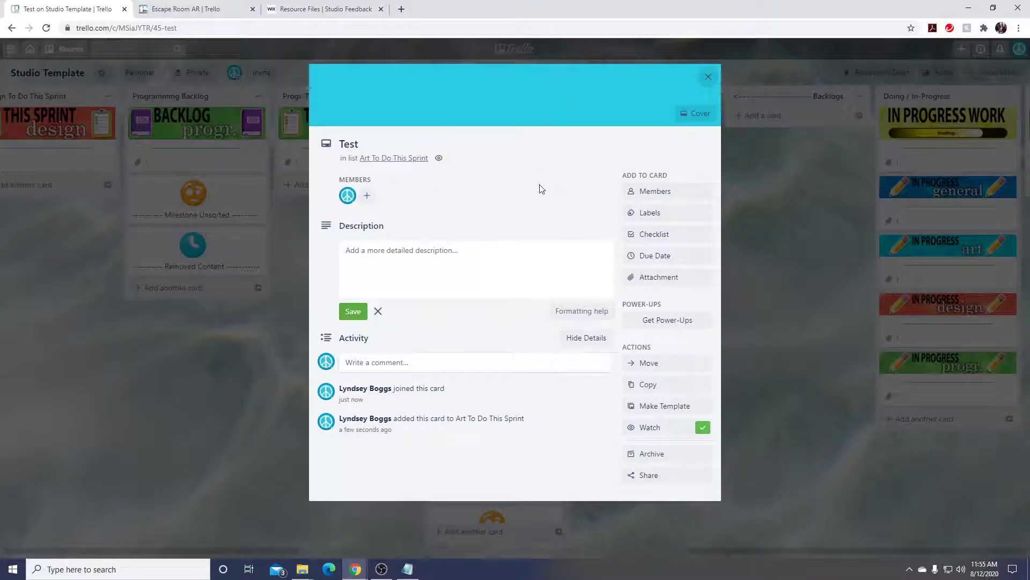
click(681, 213)
click(678, 437)
click(672, 385)
click(826, 183)
click(826, 182)
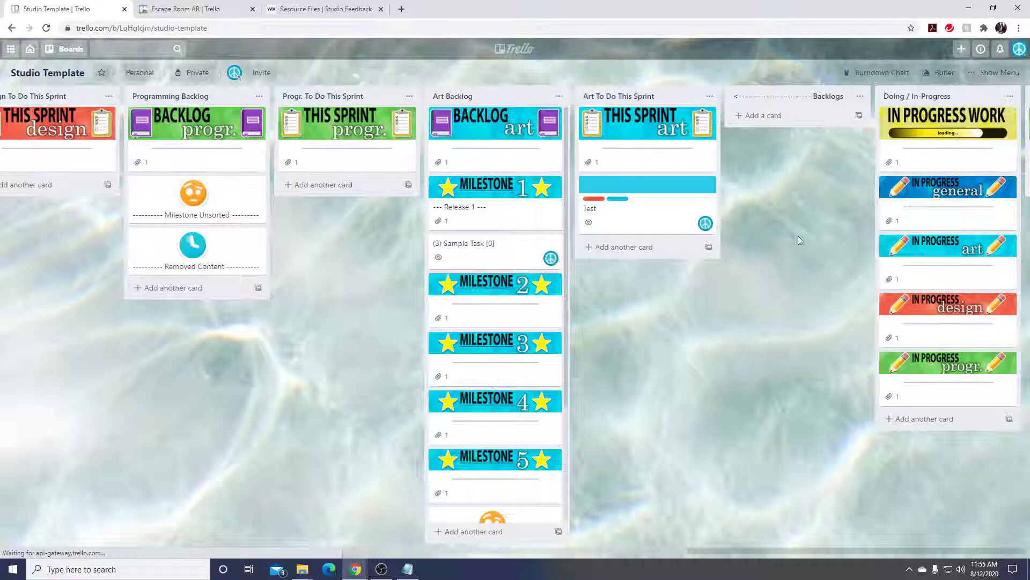
- Expand the Test card's labels to show their names, set its color cover to the full-card size, and close the card
click(615, 201)
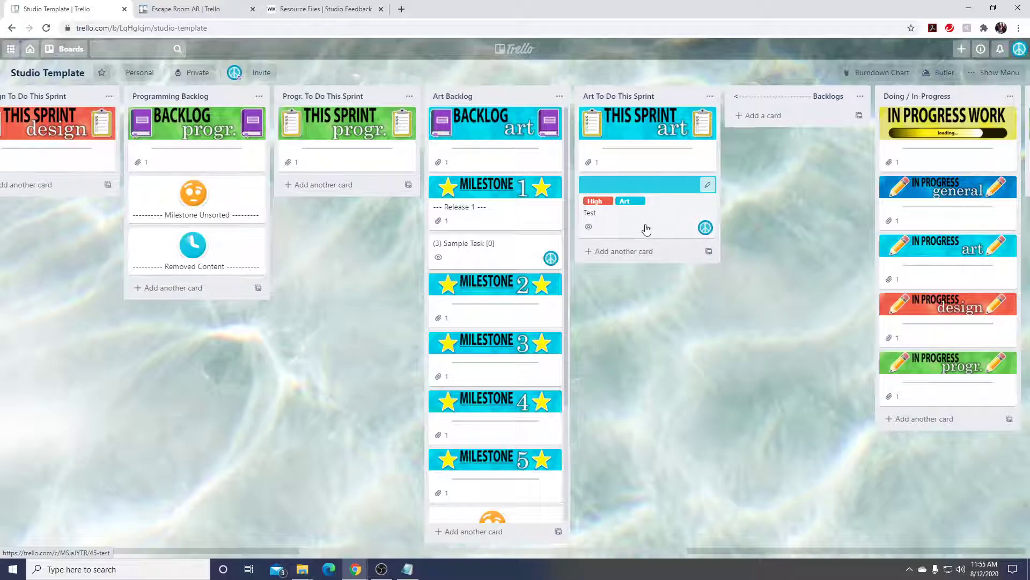
click(680, 214)
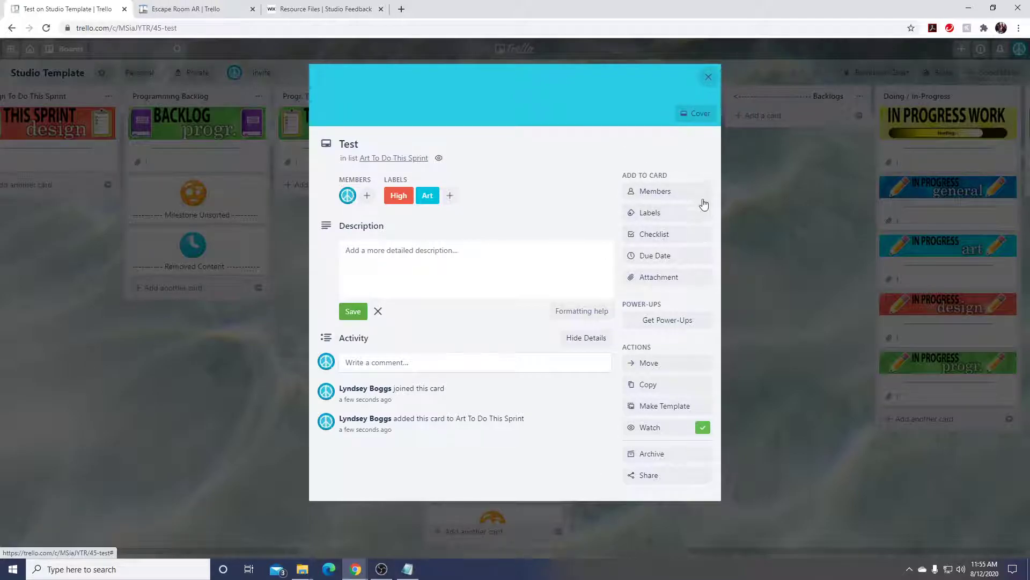
click(696, 113)
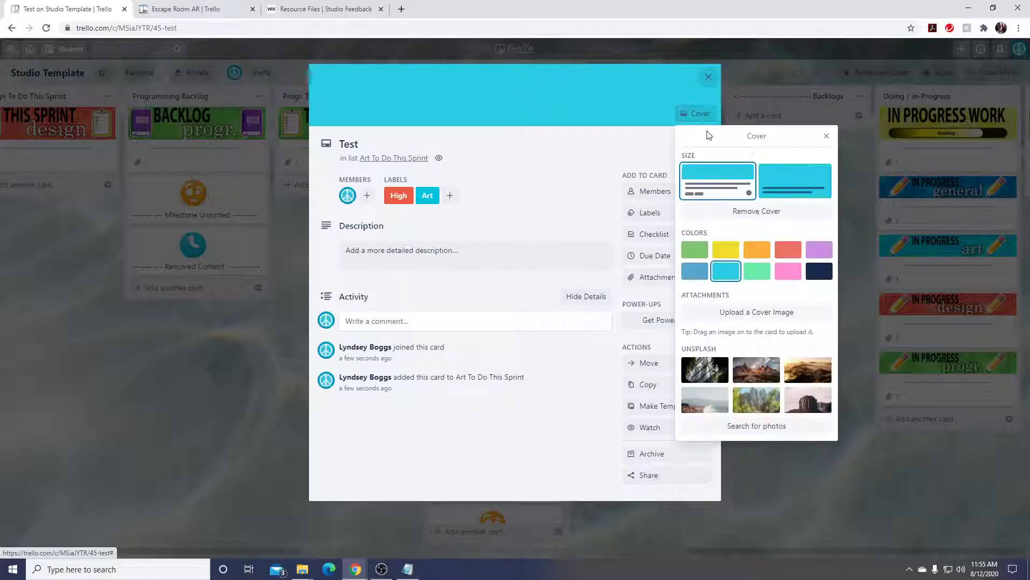
click(802, 192)
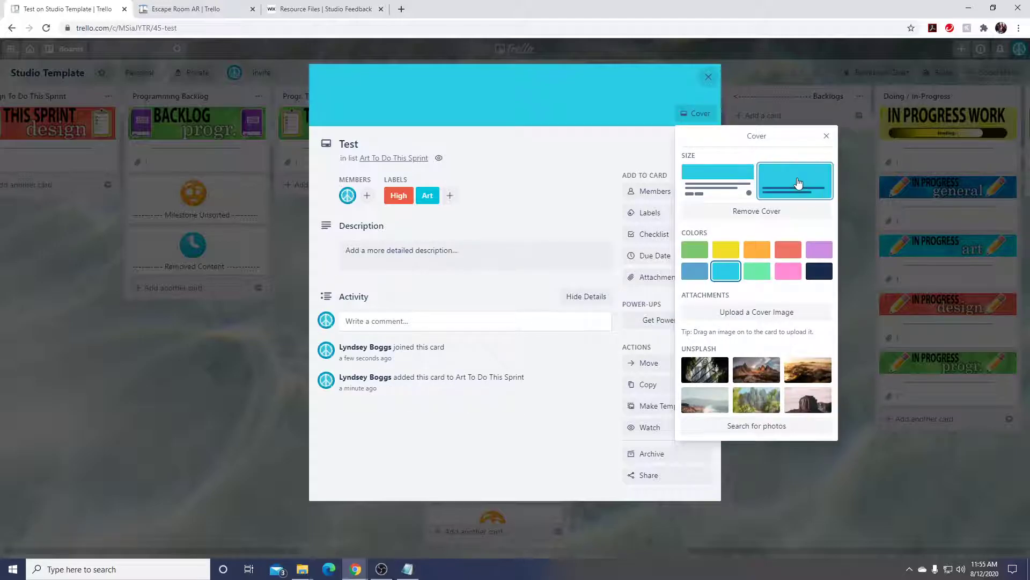
click(815, 487)
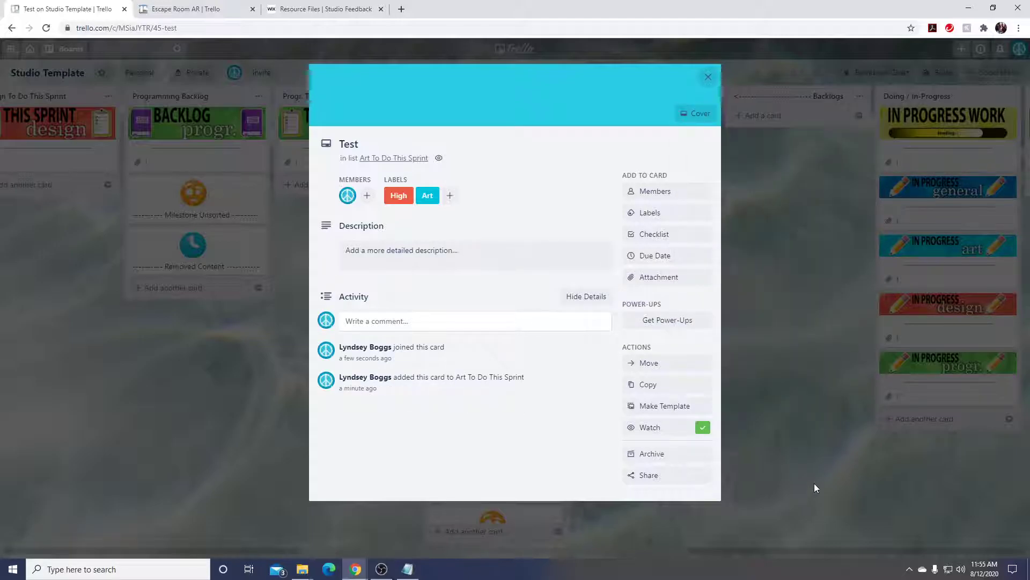
click(748, 215)
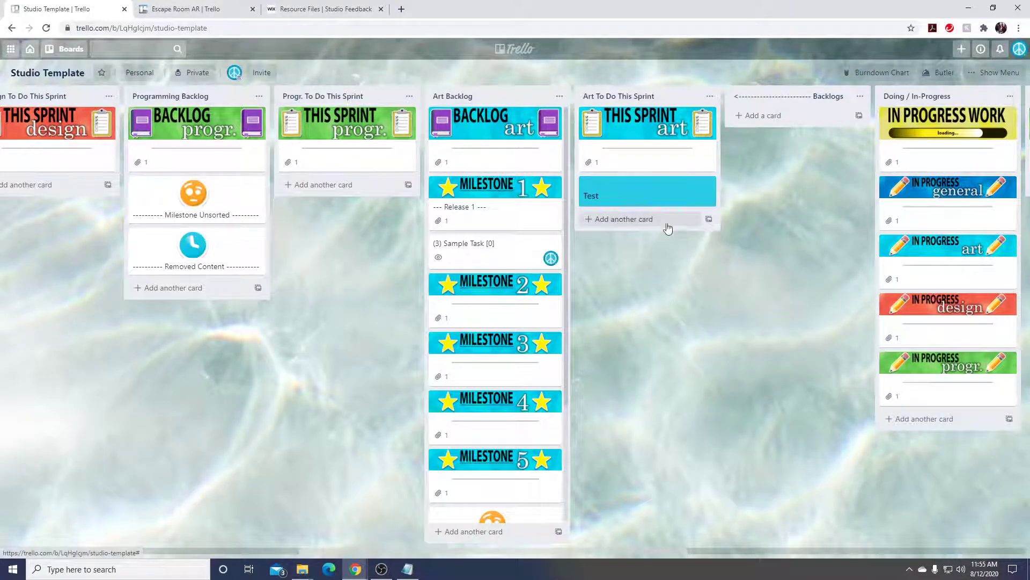
- Open the full-cover Test card to check its members and labels, and return to the board
click(620, 199)
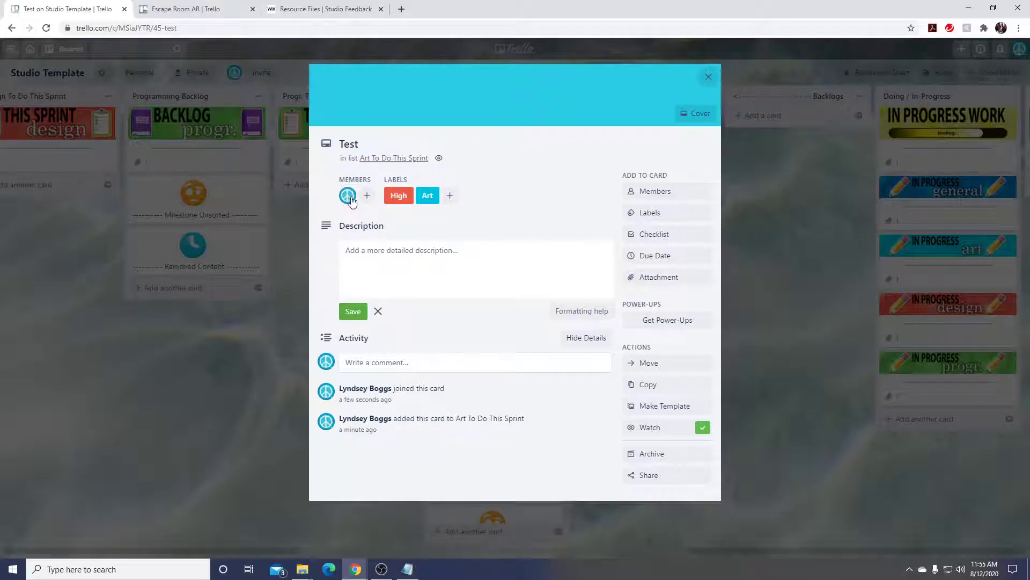
click(735, 227)
click(750, 237)
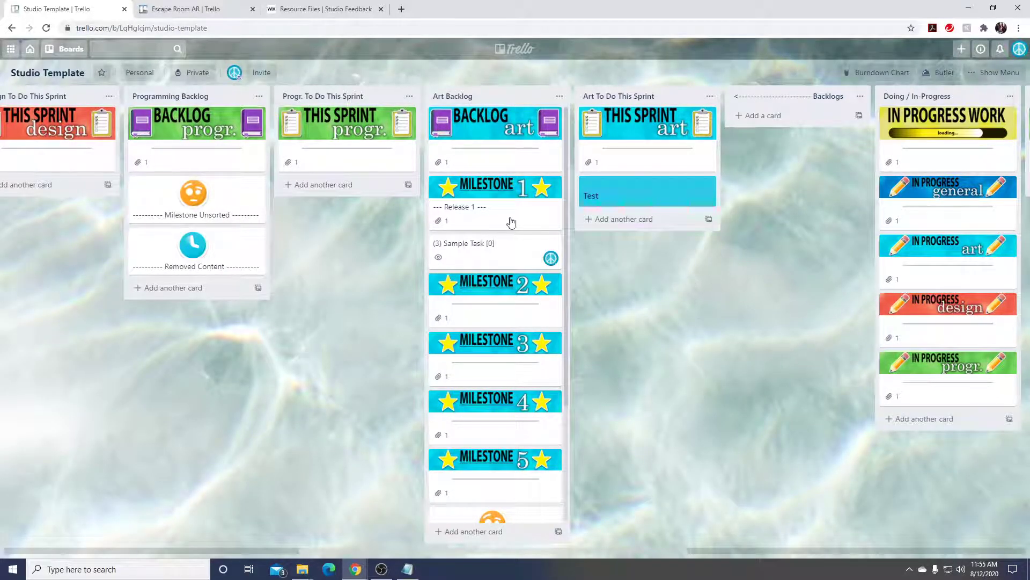
click(651, 200)
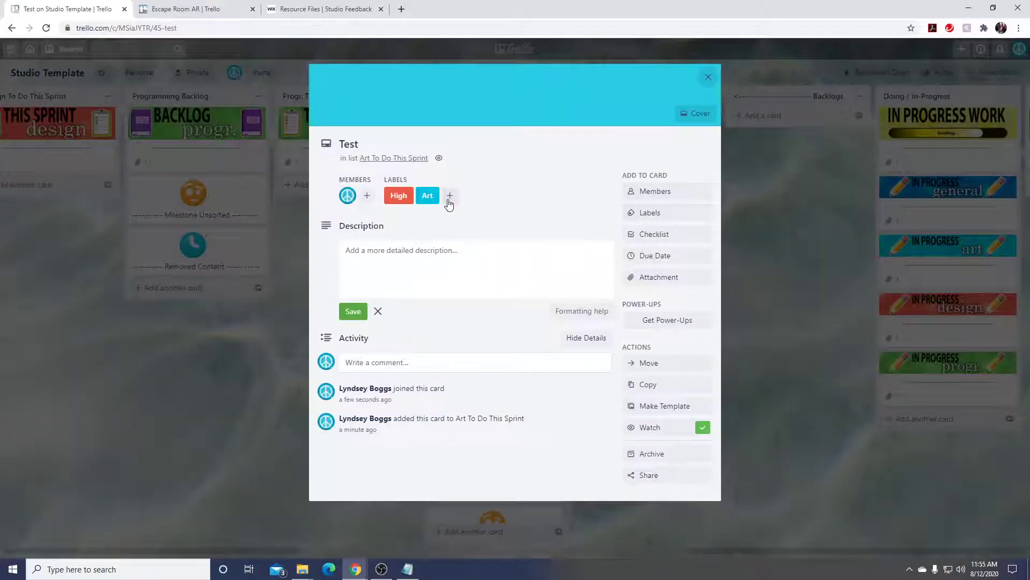
click(799, 267)
click(743, 135)
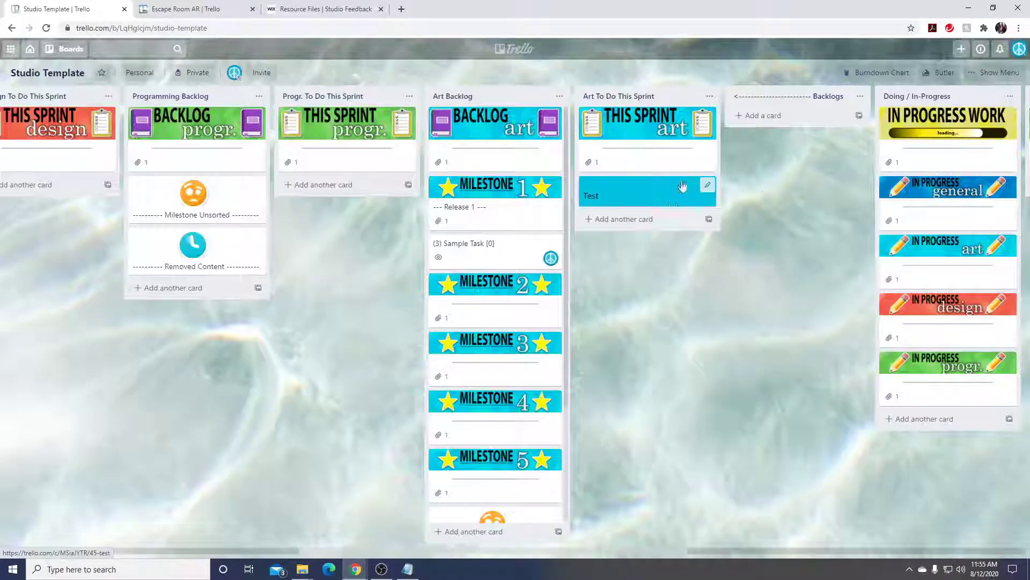
- Set the Test card's cover back to the header-strip size and close the card
click(647, 201)
click(696, 114)
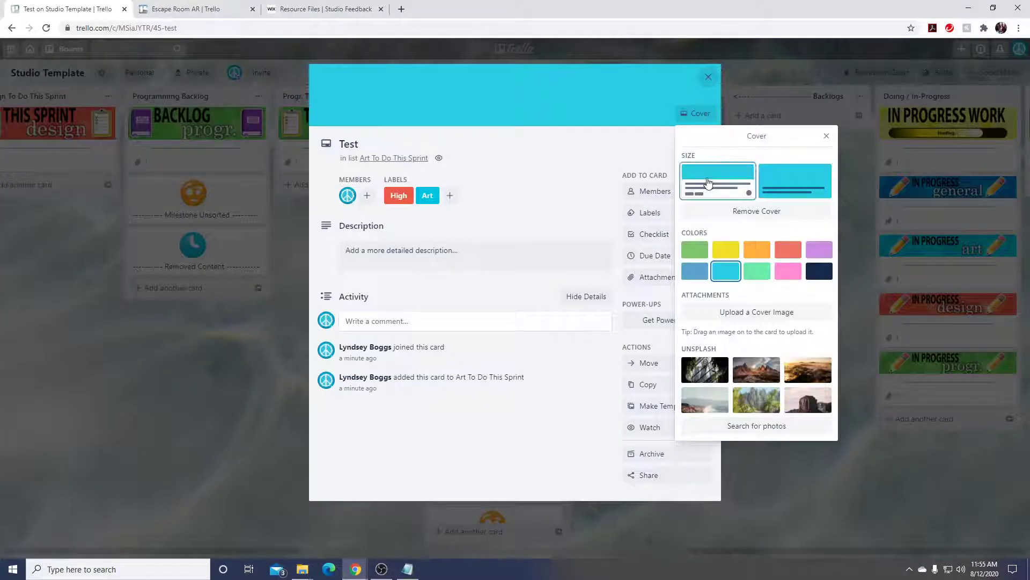
click(642, 162)
click(764, 296)
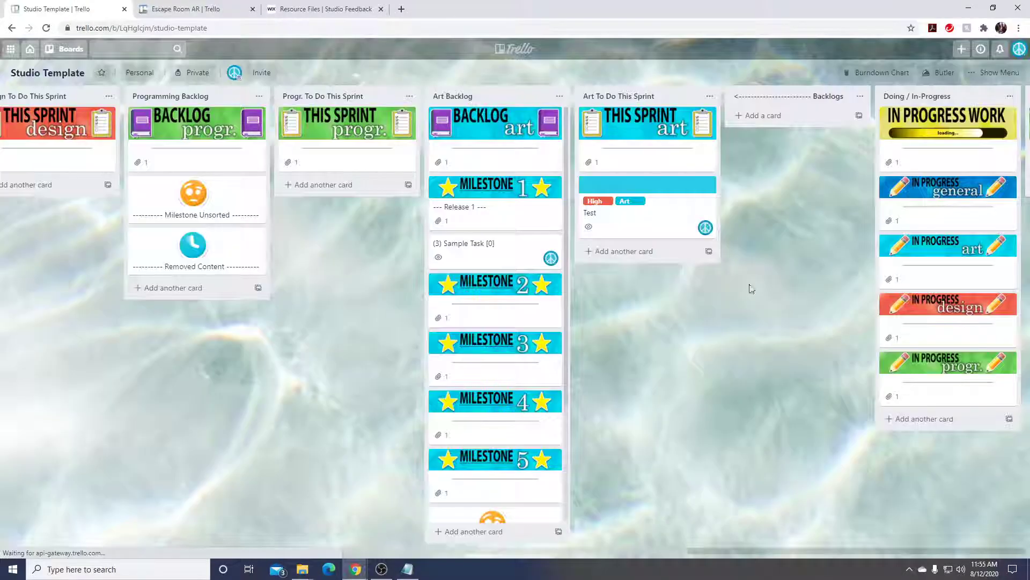
- Collapse the Test card's labels to plain color bars and remove yourself as a member of the card
click(628, 206)
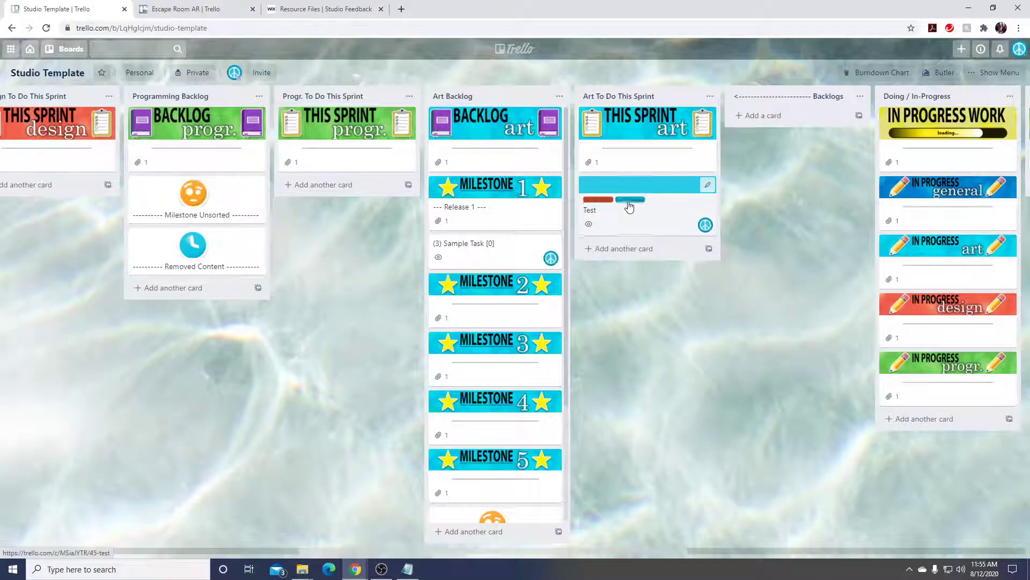
key(space)
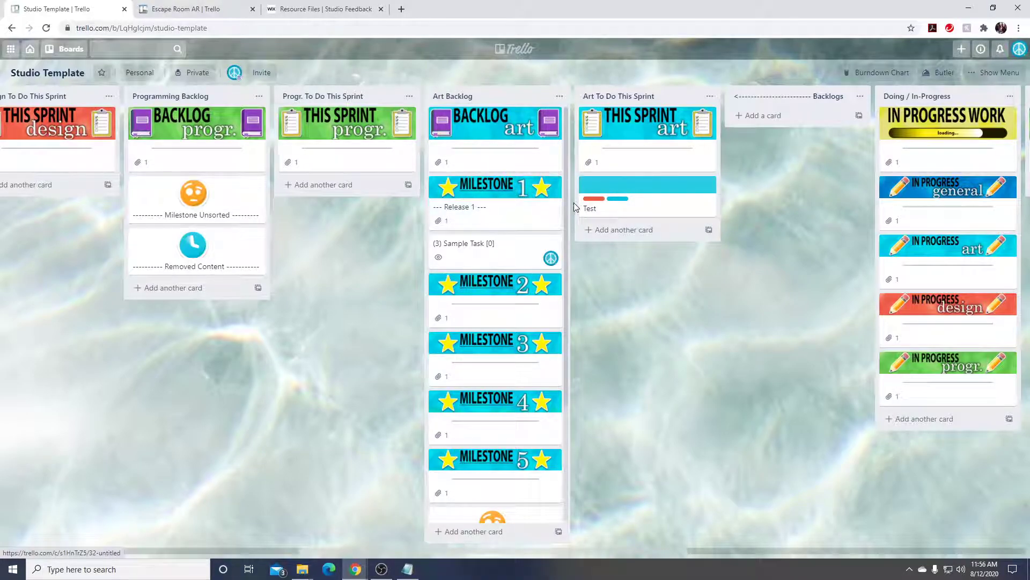
- Archive the Test card in Art To Do This Sprint and delete it permanently
click(661, 208)
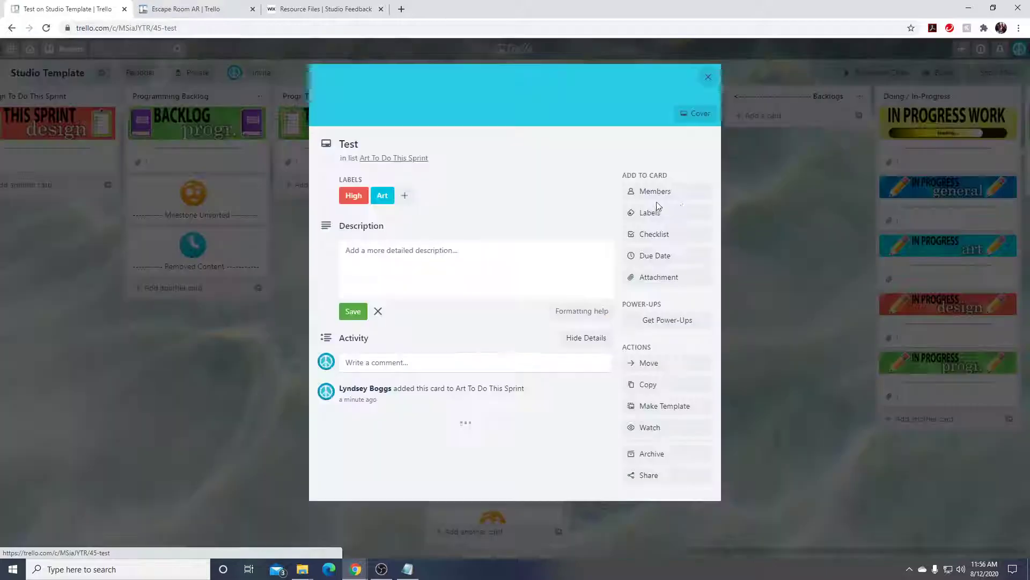
click(664, 455)
click(684, 502)
click(719, 479)
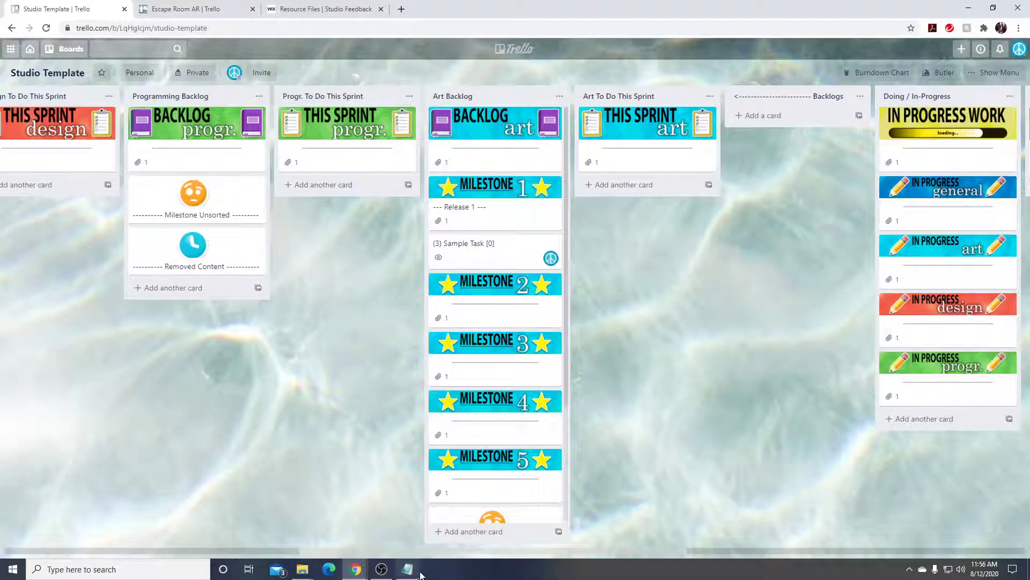
- Switch to the Notepad notes to check the "- Profile Pictures" topic and return to the Studio Template board
click(408, 568)
click(2, 429)
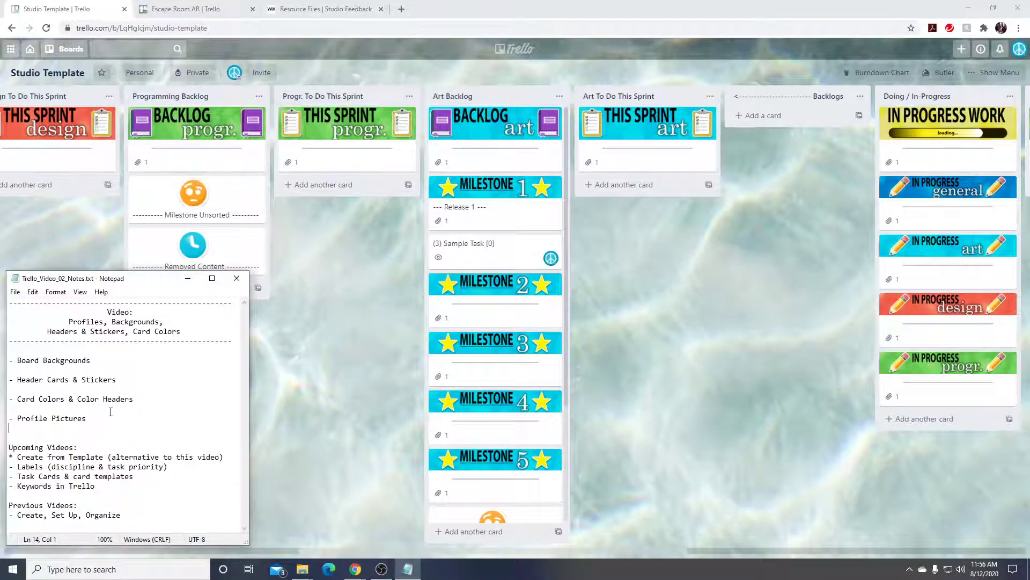
click(367, 355)
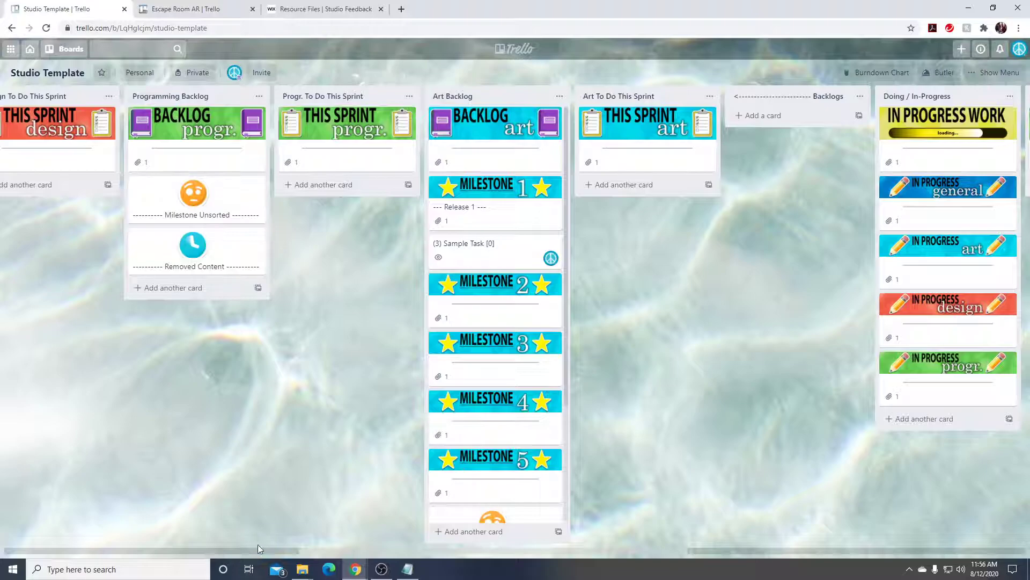
- Switch to the Escape Room AR board and examine the member pictures on the cards in Art To Do This Sprint and neighboring lists
click(202, 14)
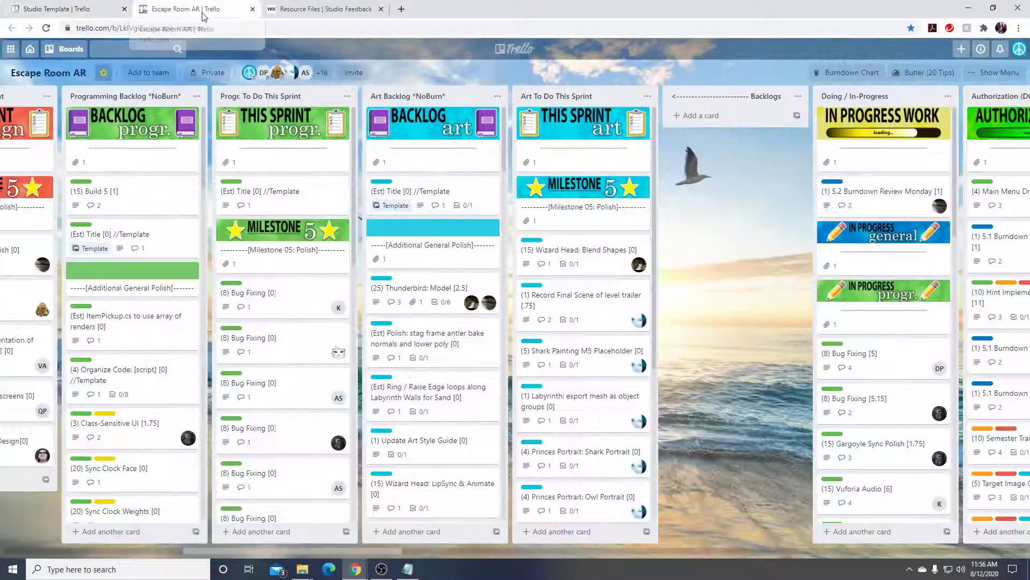
scroll(579, 271, down, 5)
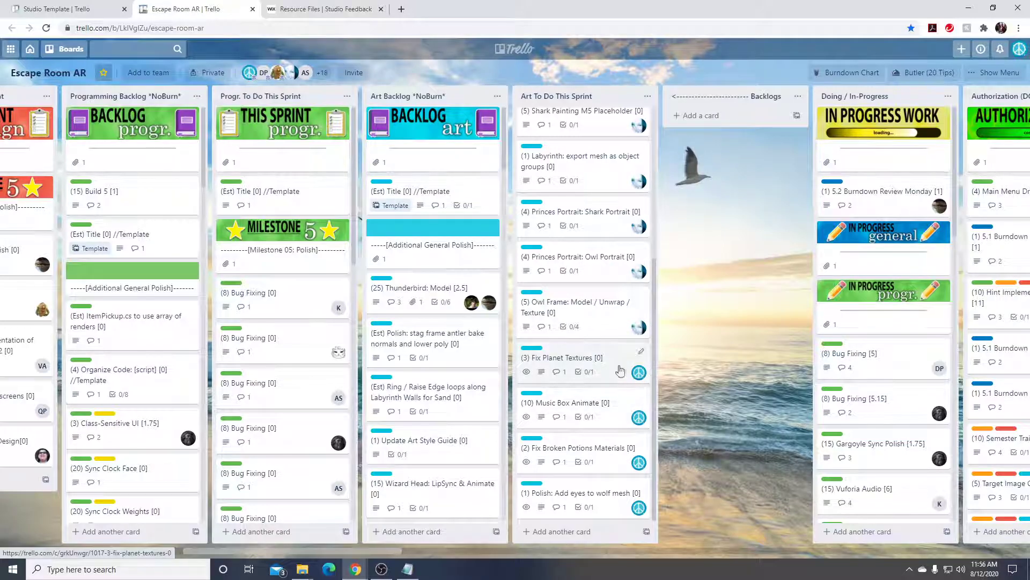
scroll(617, 376, up, 5)
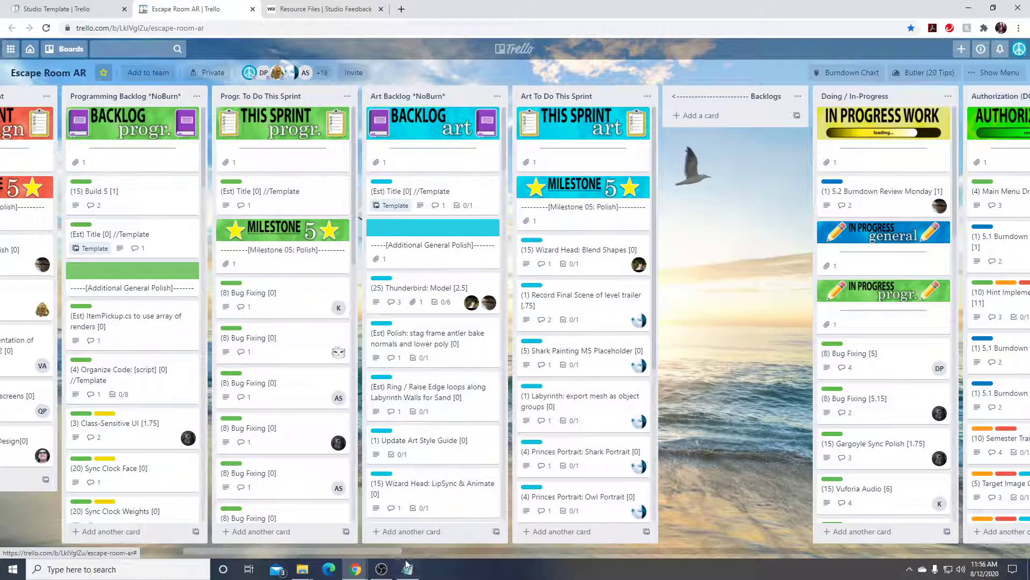
drag(382, 552, 314, 547)
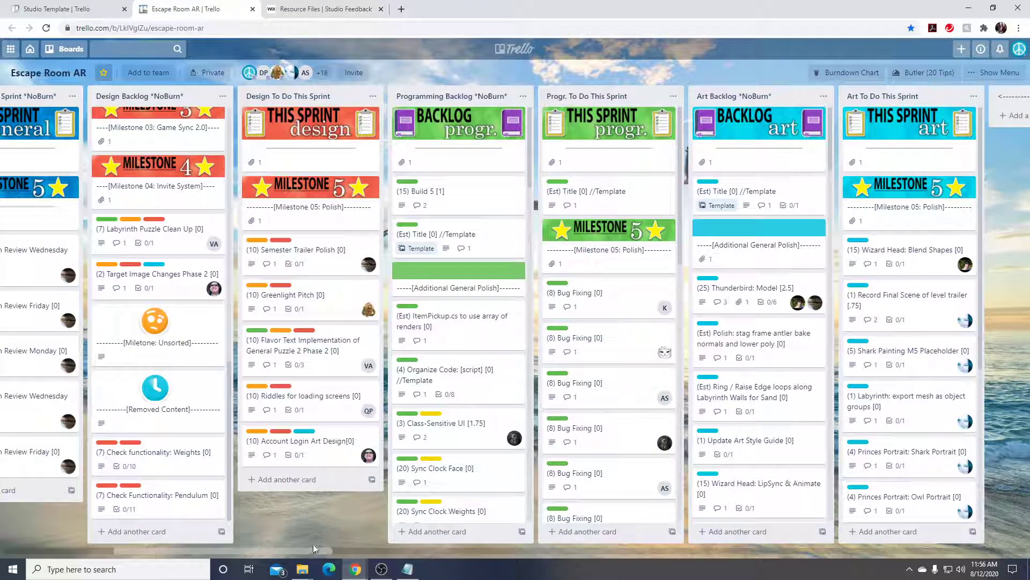
- View the full list of board members, close it, and look through the member pictures in Progr. To Do This Sprint
click(323, 73)
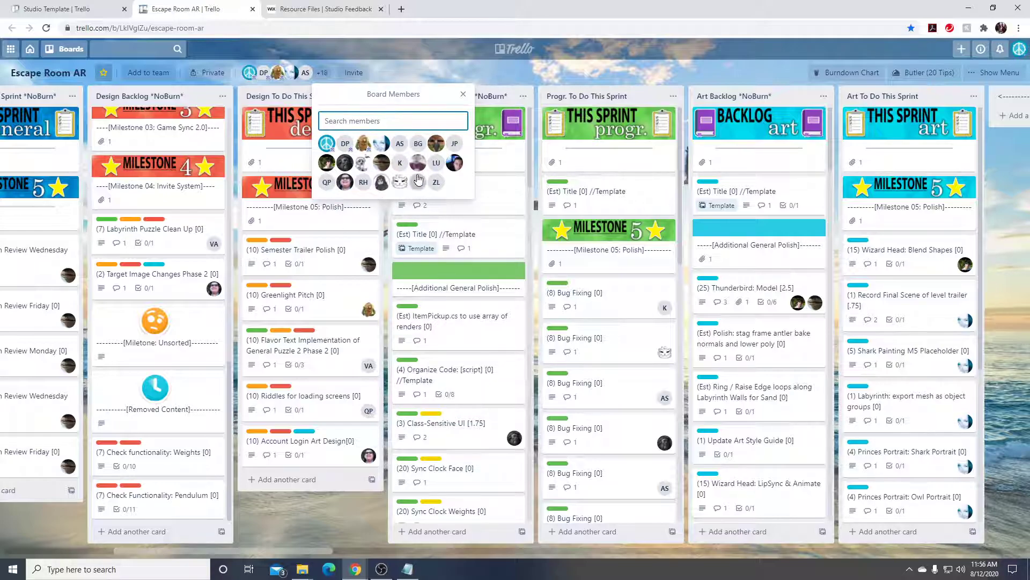
key(Escape)
scroll(638, 350, down, 5)
scroll(637, 350, down, 3)
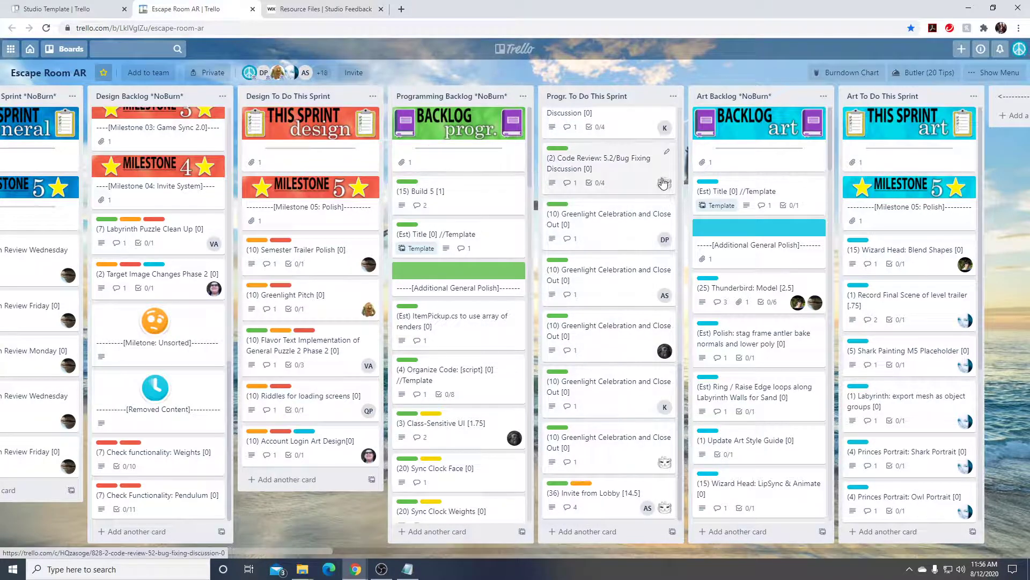
scroll(648, 281, up, 1)
scroll(648, 280, up, 8)
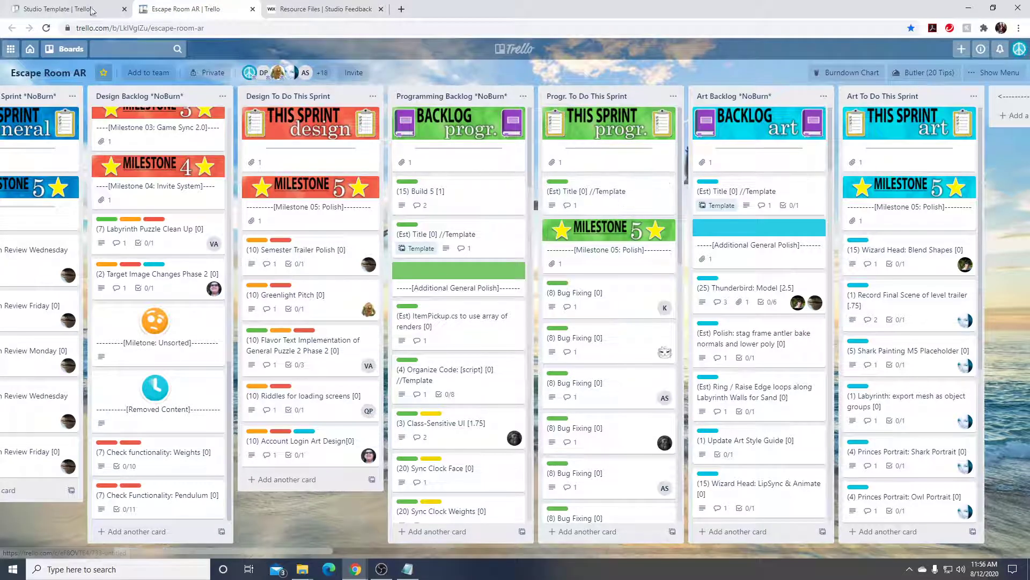
- Return to the Studio Template board and open the account's Profile and Visibility page to locate the avatar
click(93, 11)
scroll(320, 550, right, 5)
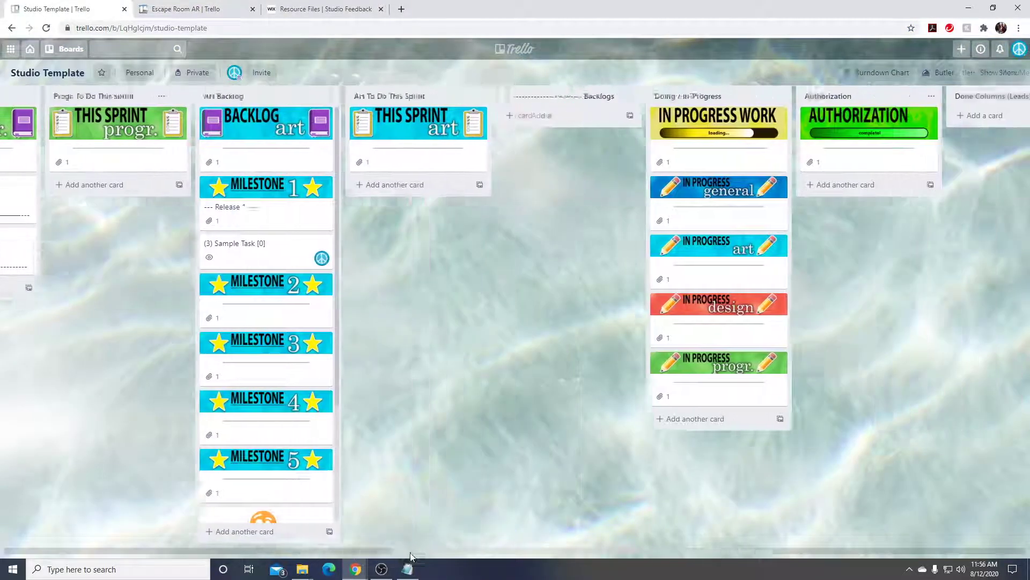
click(1022, 51)
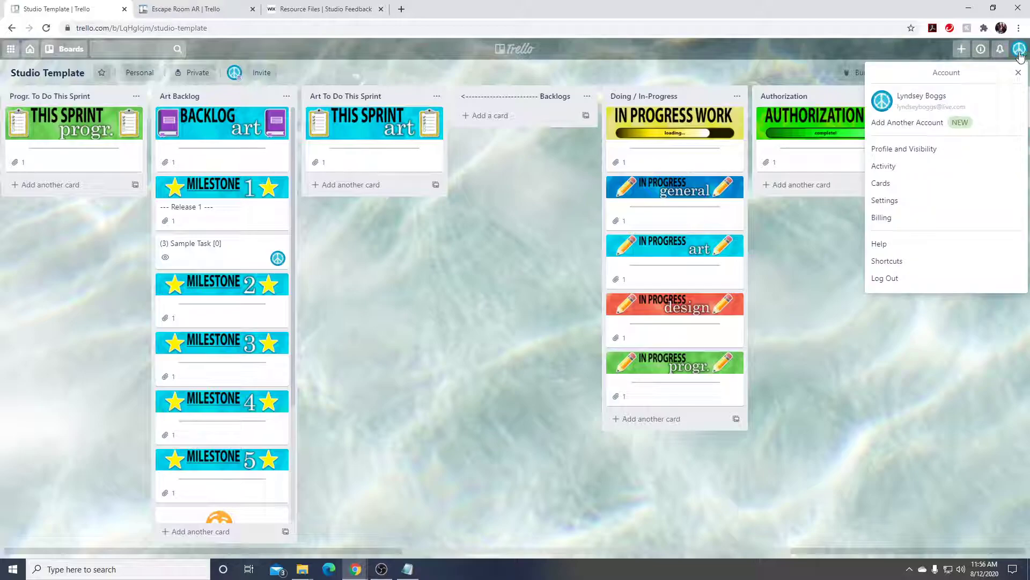
click(920, 153)
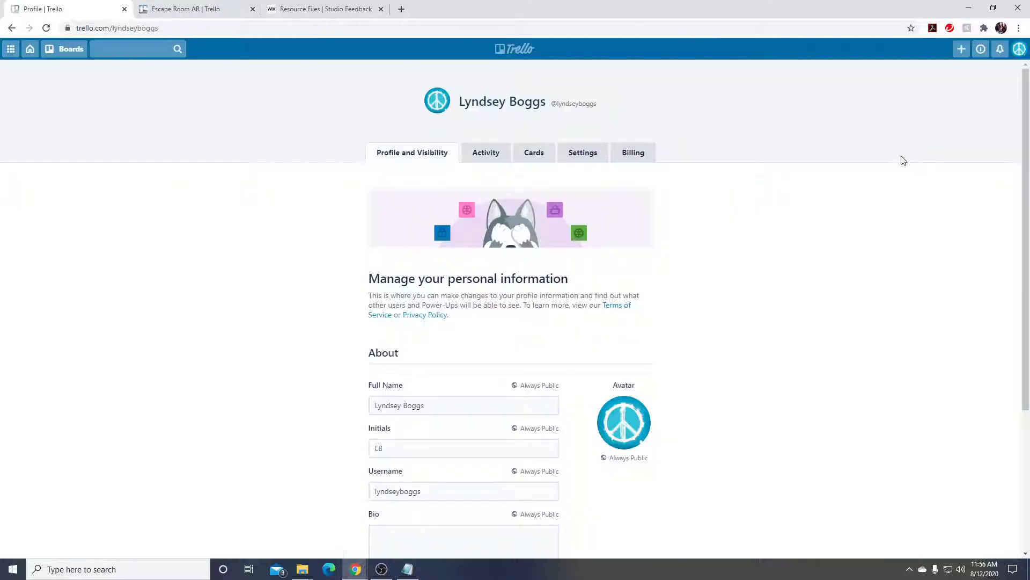
mouse_move(630, 440)
- Reopen the Studio Template board, glance at the Notepad notes, and look along the board's backlog lists
click(64, 49)
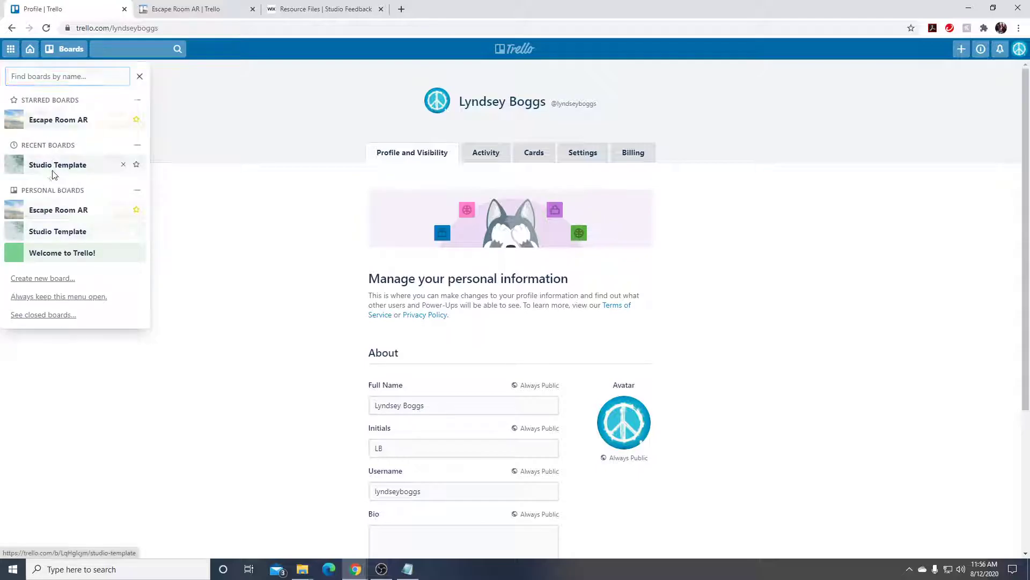
click(53, 174)
click(405, 573)
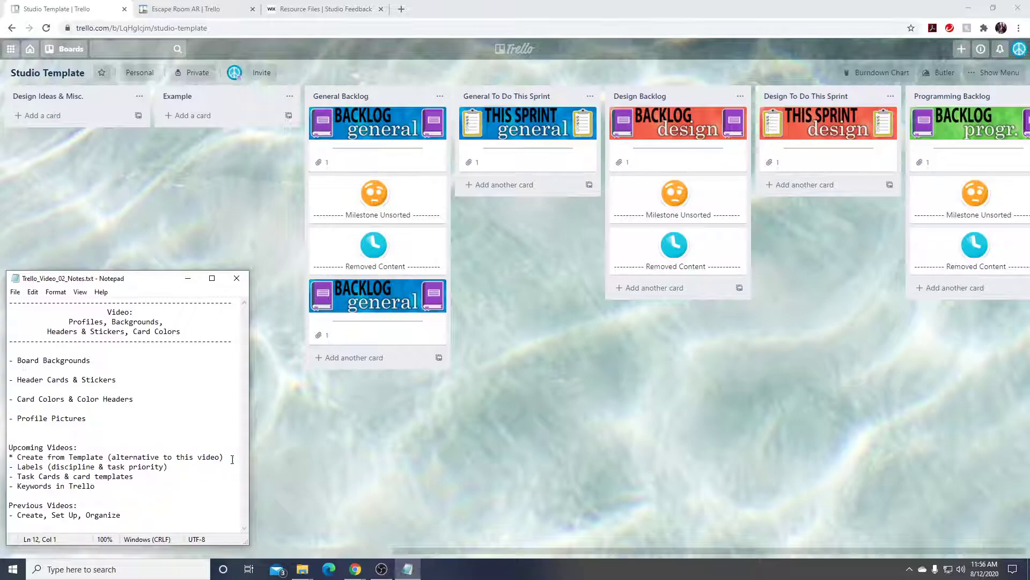
click(410, 430)
mouse_move(420, 548)
mouse_down()
mouse_move(918, 557)
mouse_move(424, 553)
mouse_up()
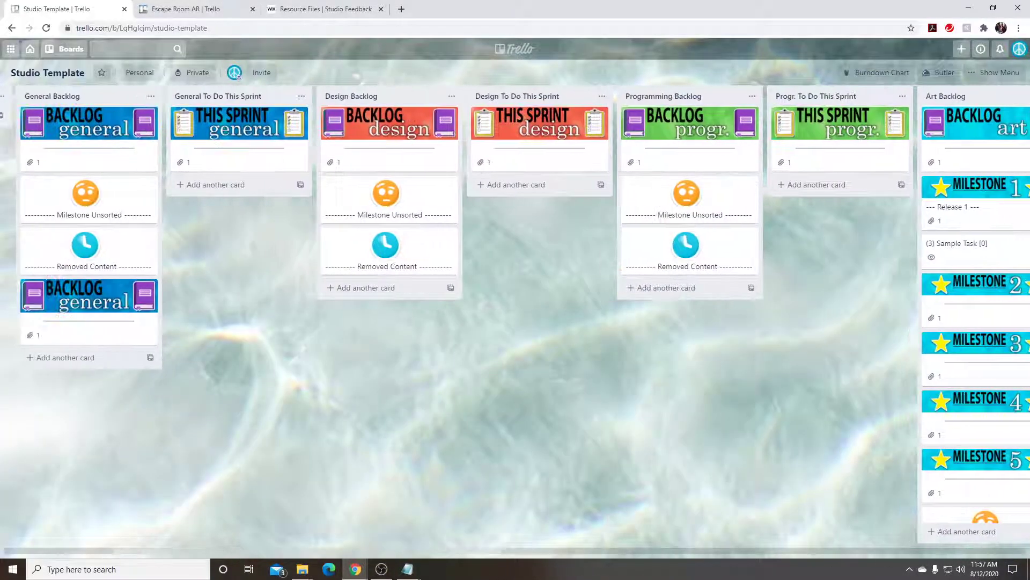
- Bring up the Notepad notes and highlight the upcoming topics "Create from Template (alternative to this video)" and "Labels (discipline & task priority)"
click(408, 569)
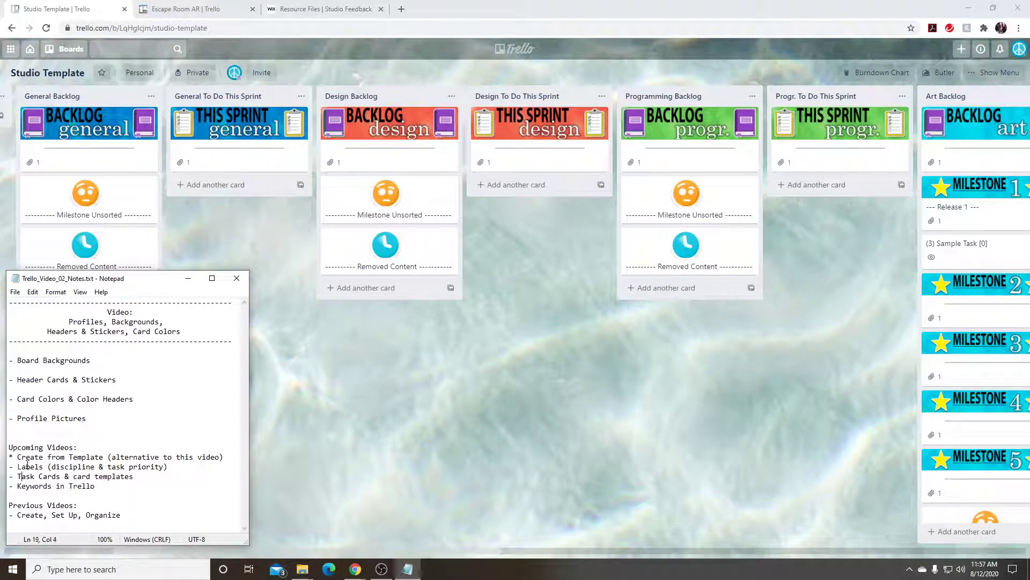
drag(19, 457, 215, 457)
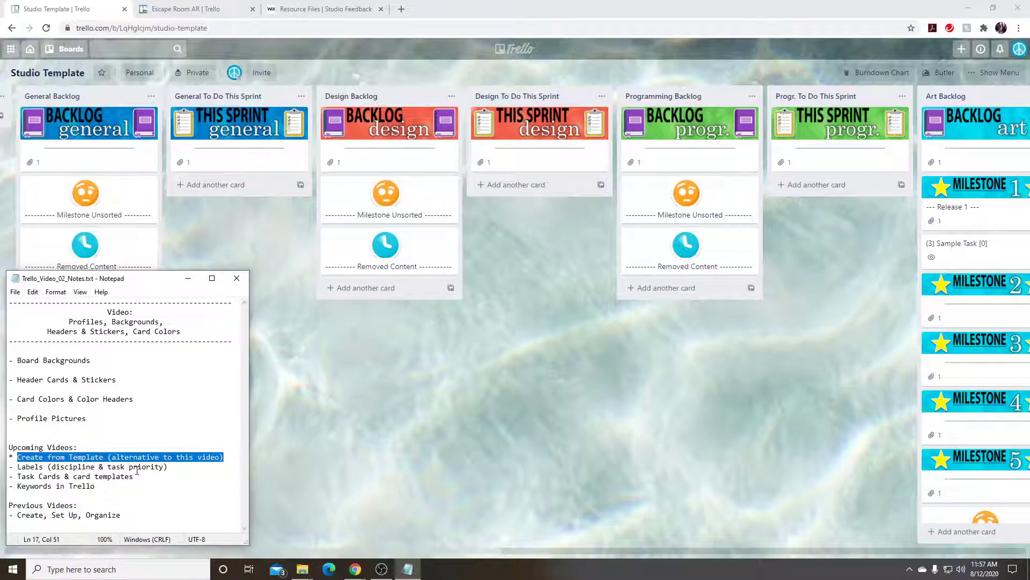
click(91, 466)
drag(17, 468, 171, 467)
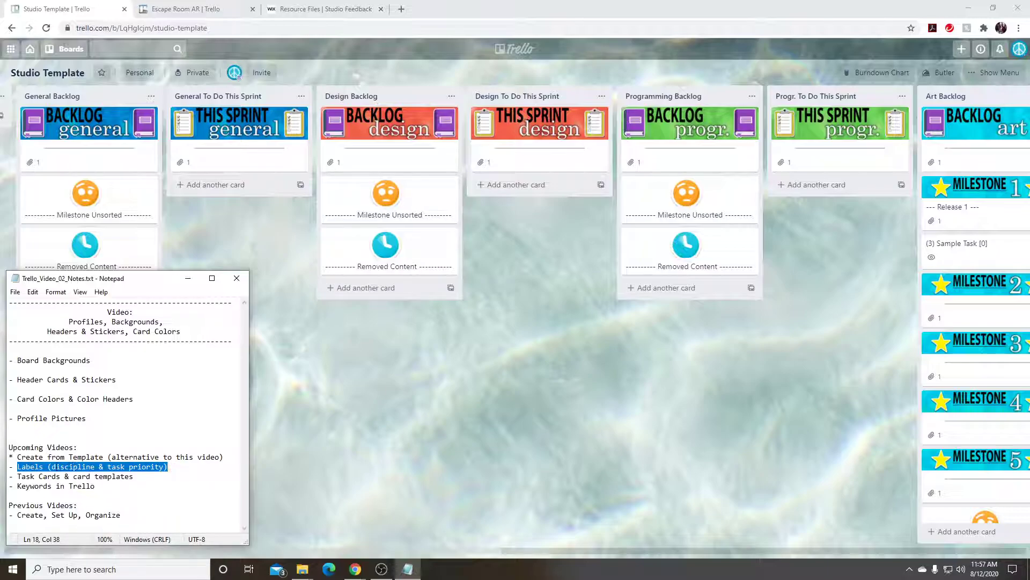
click(52, 466)
drag(52, 466, 115, 466)
click(110, 466)
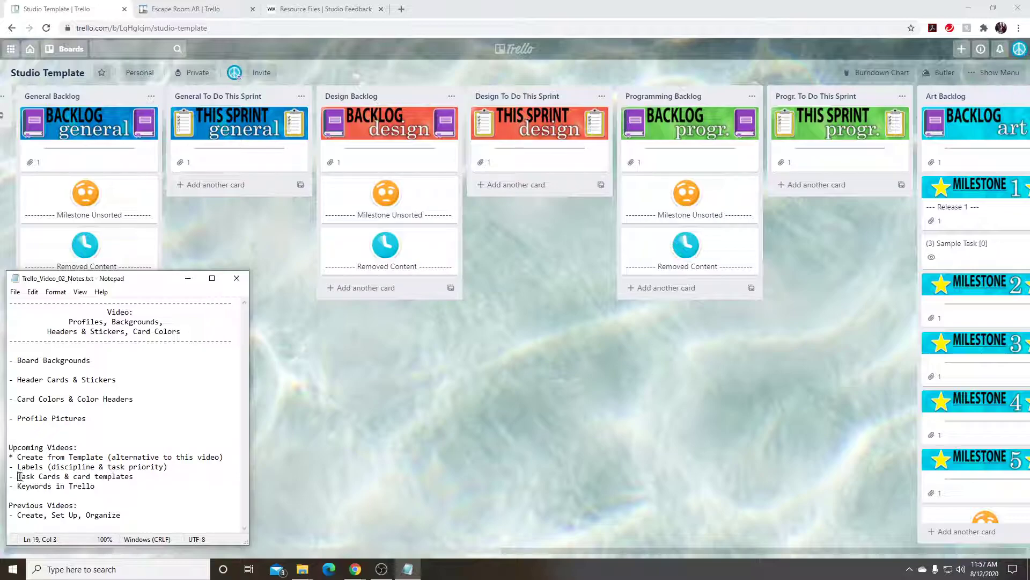
- Highlight the upcoming topics "Task Cards & card templates" and "Keywords in Trello" in the notes, and clear the selection
drag(18, 476, 114, 476)
drag(14, 487, 109, 487)
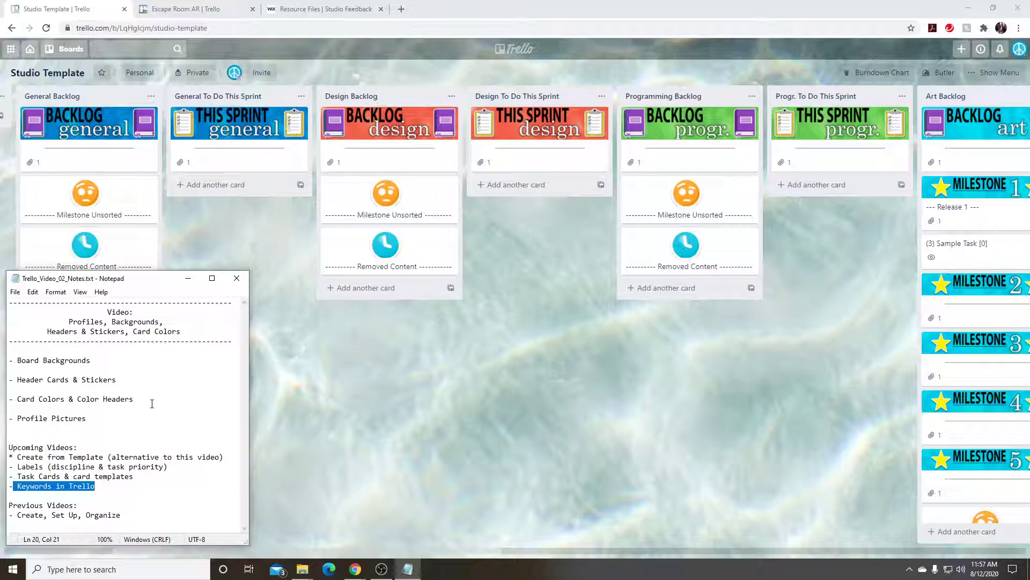
click(106, 485)
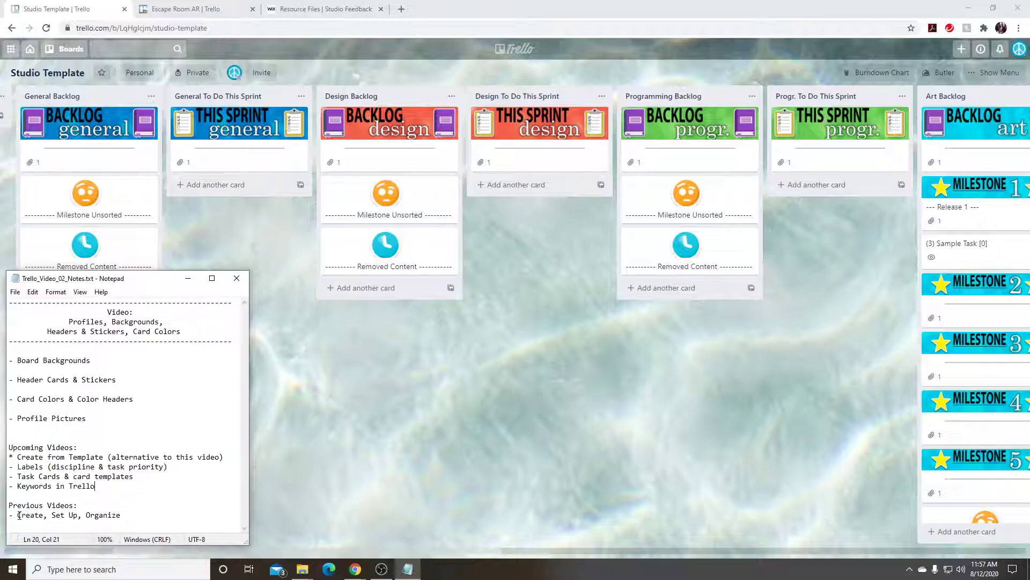
- Highlight "Create, Set Up, Organize" under Previous Videos in the notes and return to the Studio Template board
drag(17, 515, 153, 515)
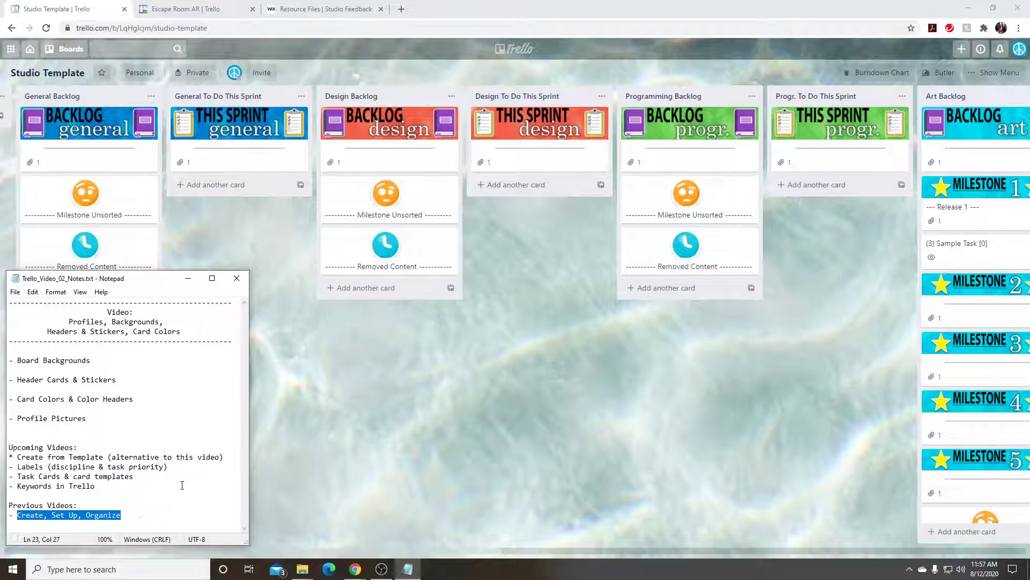
click(304, 374)
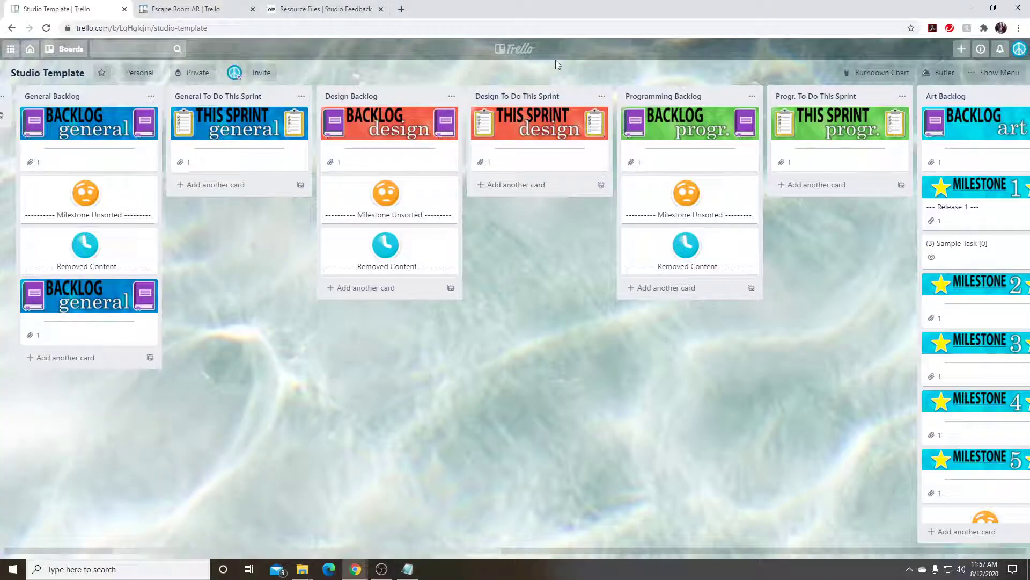
drag(438, 556, 443, 577)
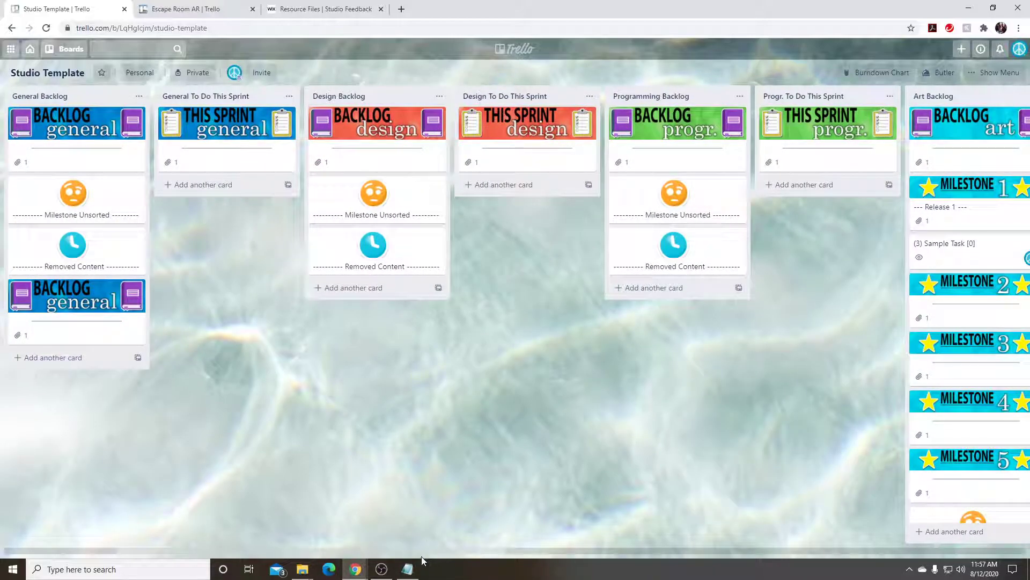